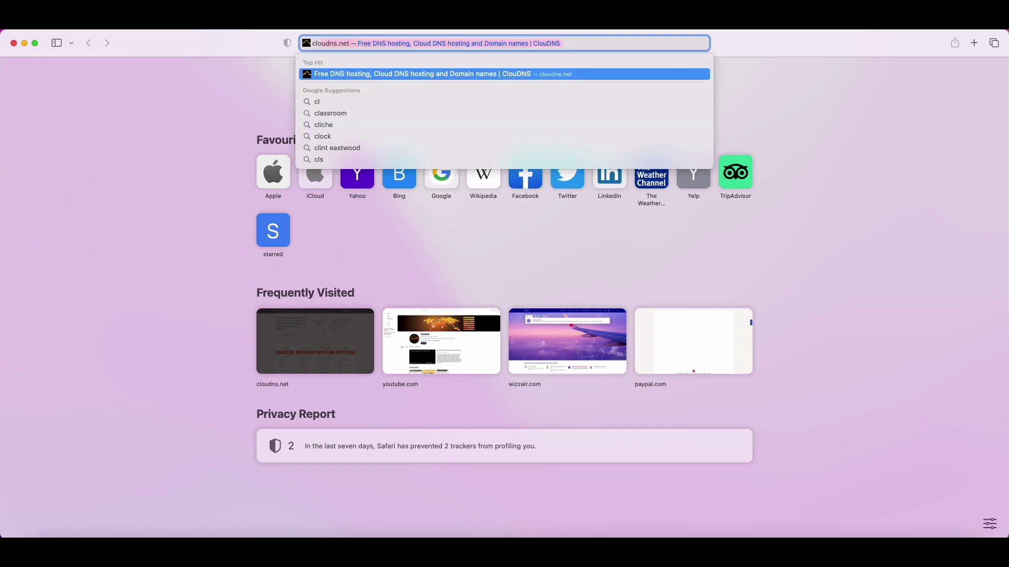
- Load ClouDNS and sign in with the saved credentials after passing hCaptcha
{"action": "key", "text": "Return"}
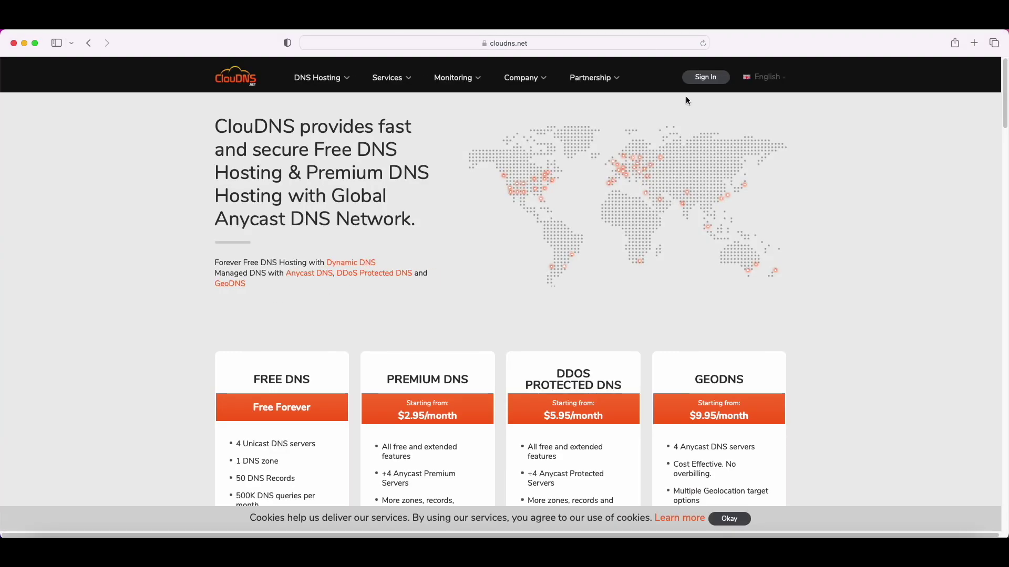
{"action": "left_click", "coordinate": [706, 78]}
{"action": "left_click", "coordinate": [441, 182]}
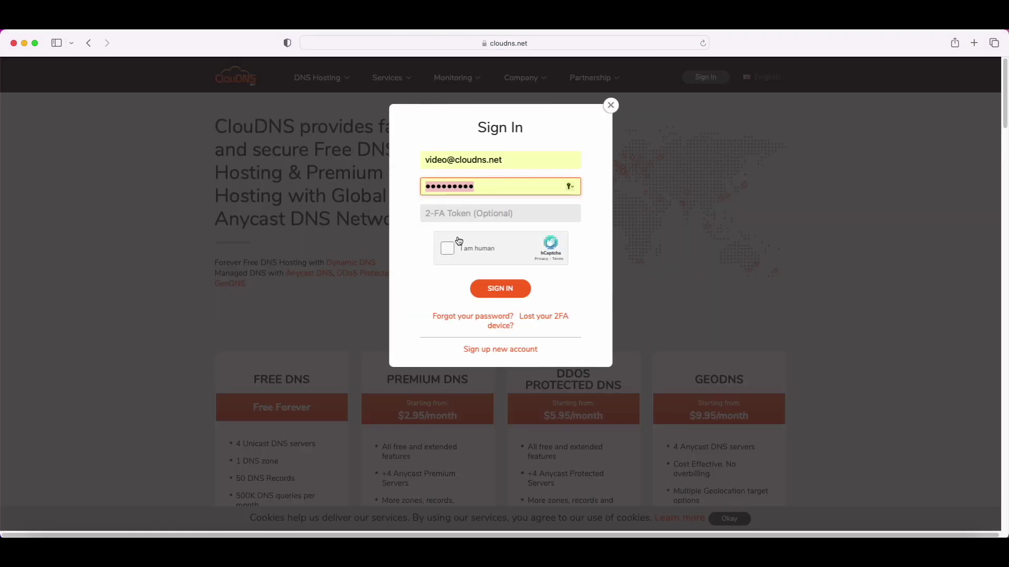
{"action": "left_click", "coordinate": [447, 248]}
{"action": "left_click", "coordinate": [514, 297]}
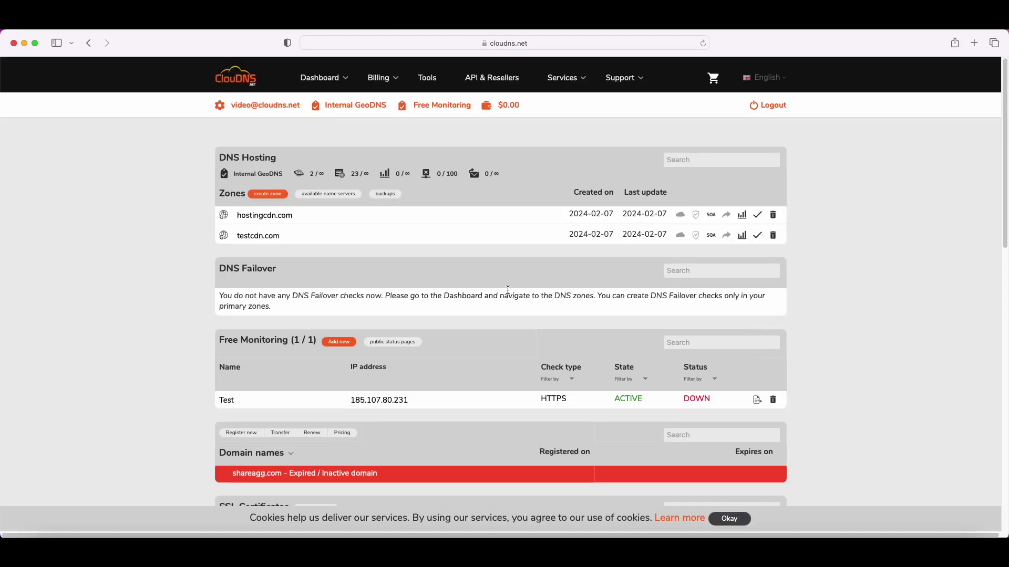
- Create a new GeoDNS zone named hostingcdn1.com
{"action": "left_click", "coordinate": [272, 195]}
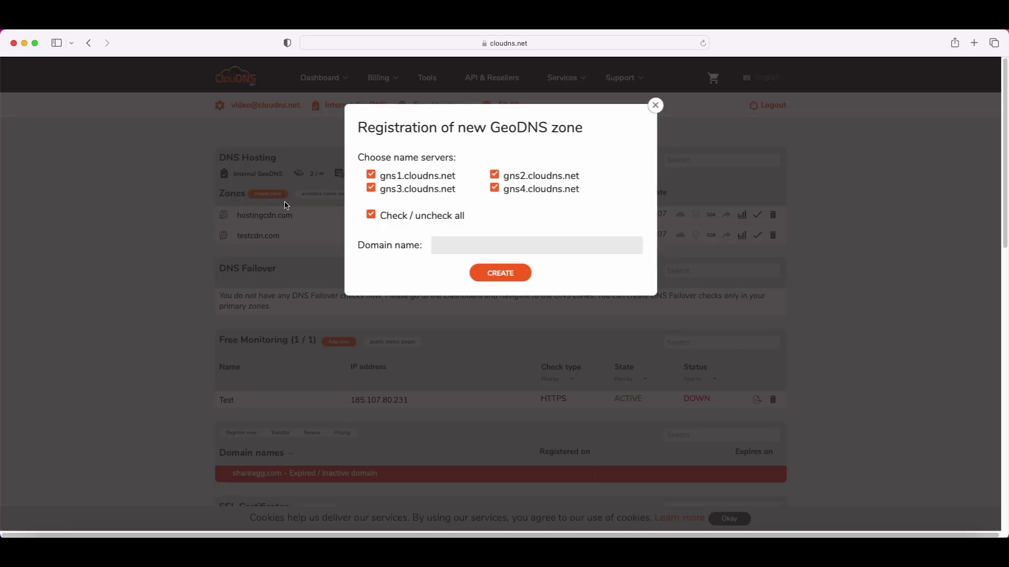
{"action": "left_click", "coordinate": [464, 248]}
{"action": "type", "text": "hostingcdn1"}
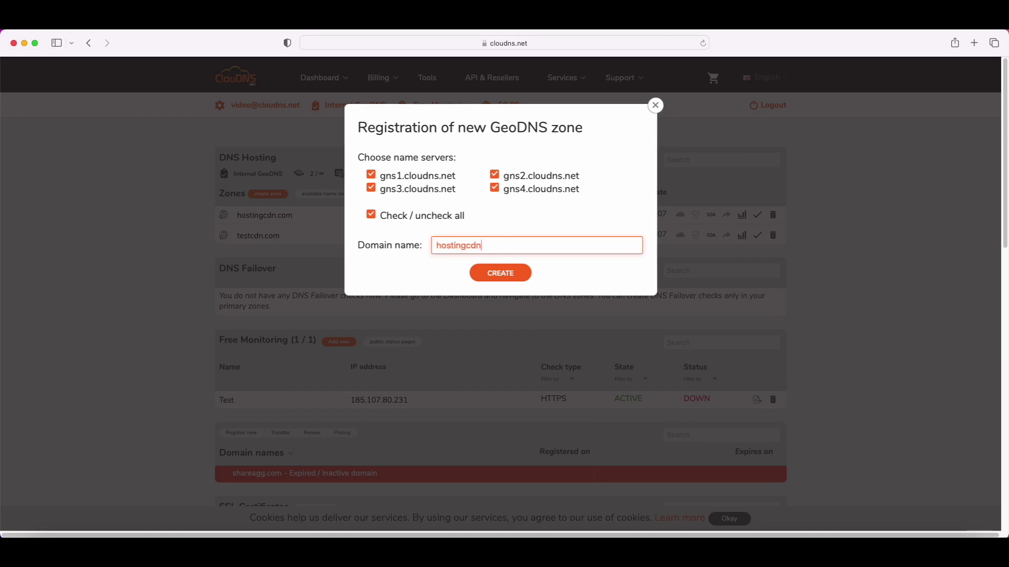
{"action": "type", "text": ".com"}
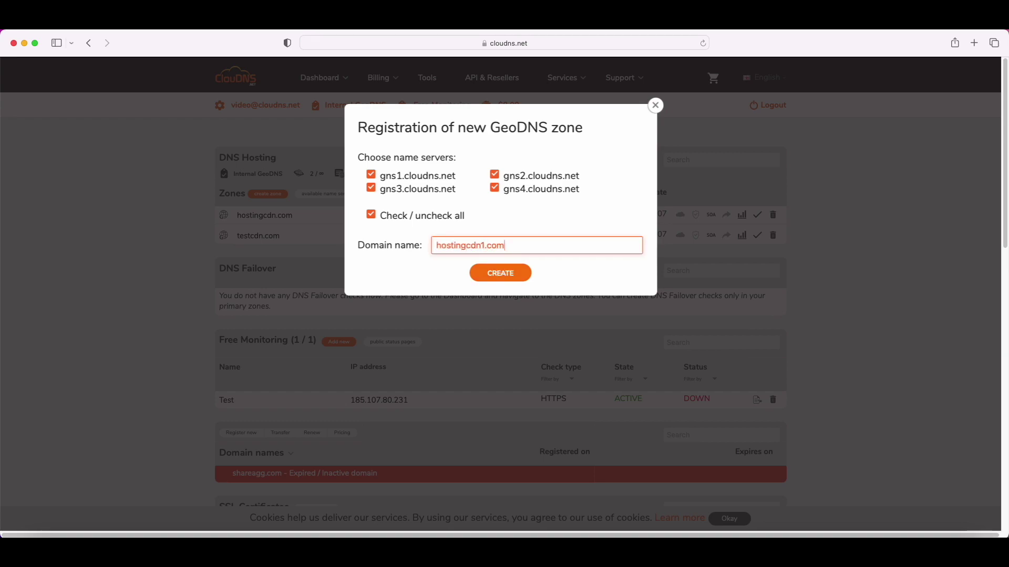
{"action": "left_click", "coordinate": [502, 276]}
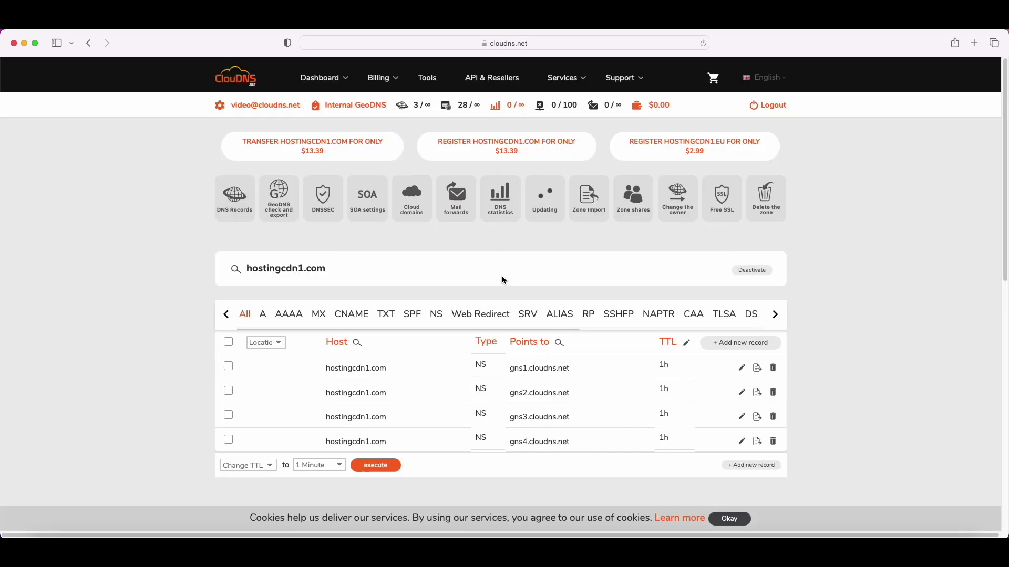
- Add A records for Austria 2.2.2.2 and France 3.3.3.3
{"action": "left_click", "coordinate": [738, 345]}
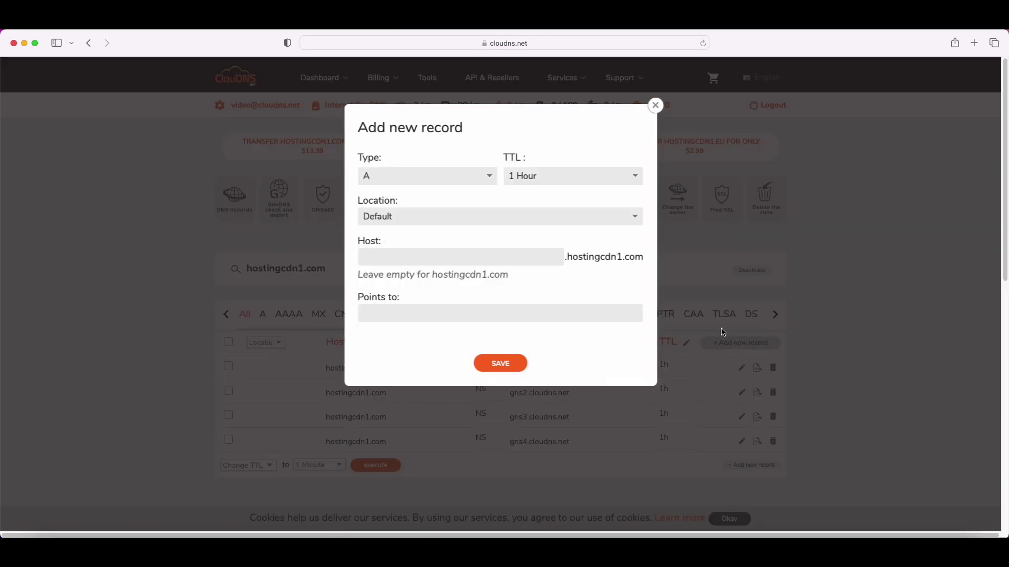
{"action": "left_click", "coordinate": [459, 217]}
{"action": "scroll", "coordinate": [477, 457], "scroll_direction": "down", "scroll_amount": 2}
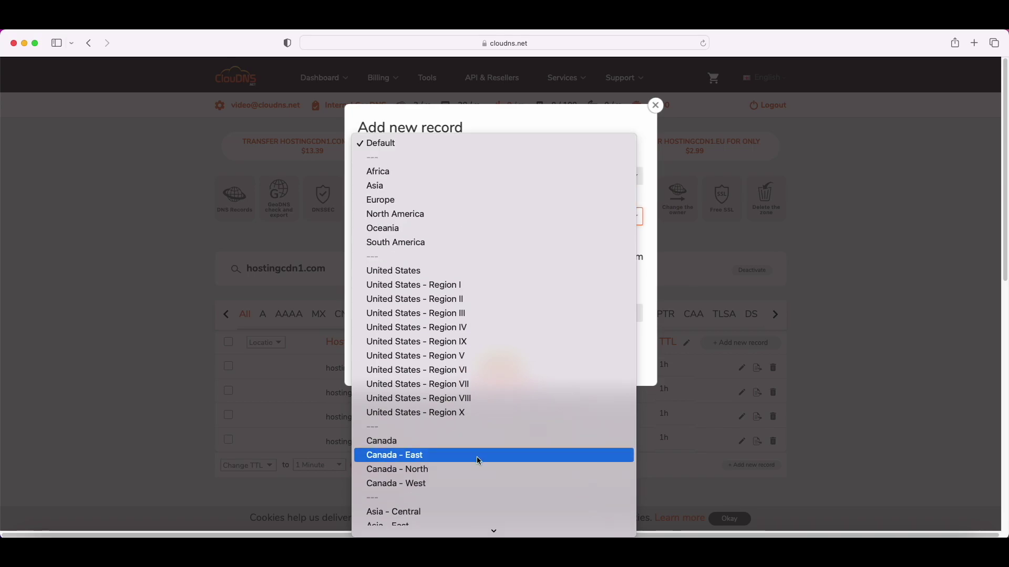
{"action": "scroll", "coordinate": [474, 460], "scroll_direction": "down", "scroll_amount": 3}
{"action": "left_click", "coordinate": [462, 497]}
{"action": "left_click", "coordinate": [413, 316]}
{"action": "type", "text": "2.2.2.2"}
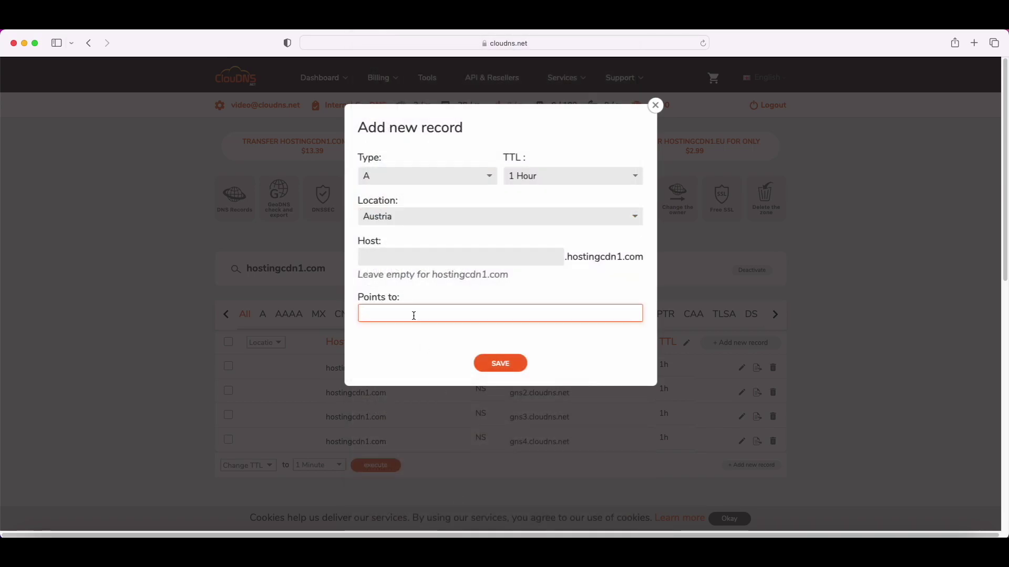
{"action": "left_click", "coordinate": [494, 361]}
{"action": "left_click", "coordinate": [748, 345]}
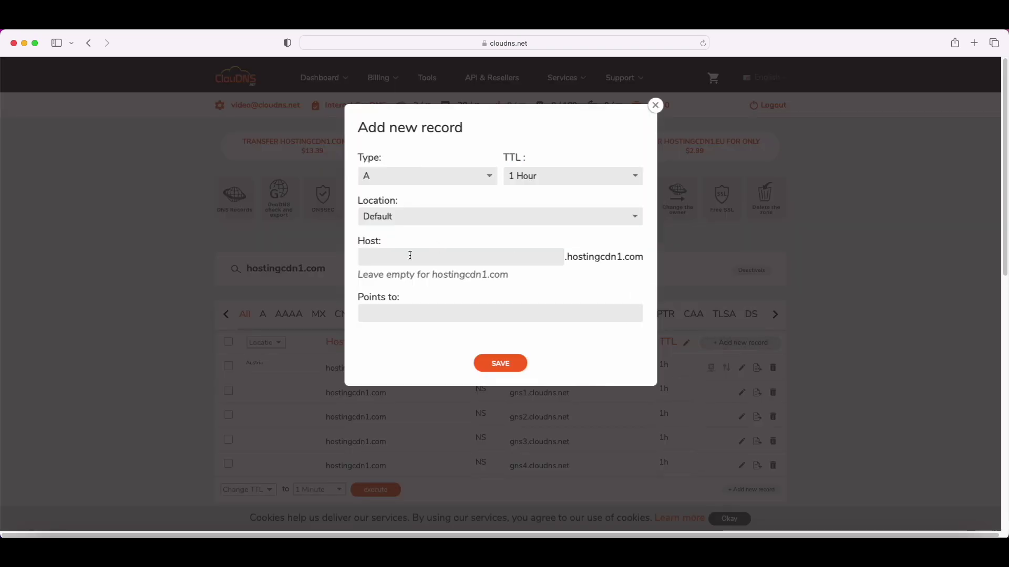
{"action": "left_click", "coordinate": [491, 223]}
{"action": "scroll", "coordinate": [437, 442], "scroll_direction": "down", "scroll_amount": 5}
{"action": "scroll", "coordinate": [435, 444], "scroll_direction": "down", "scroll_amount": 3}
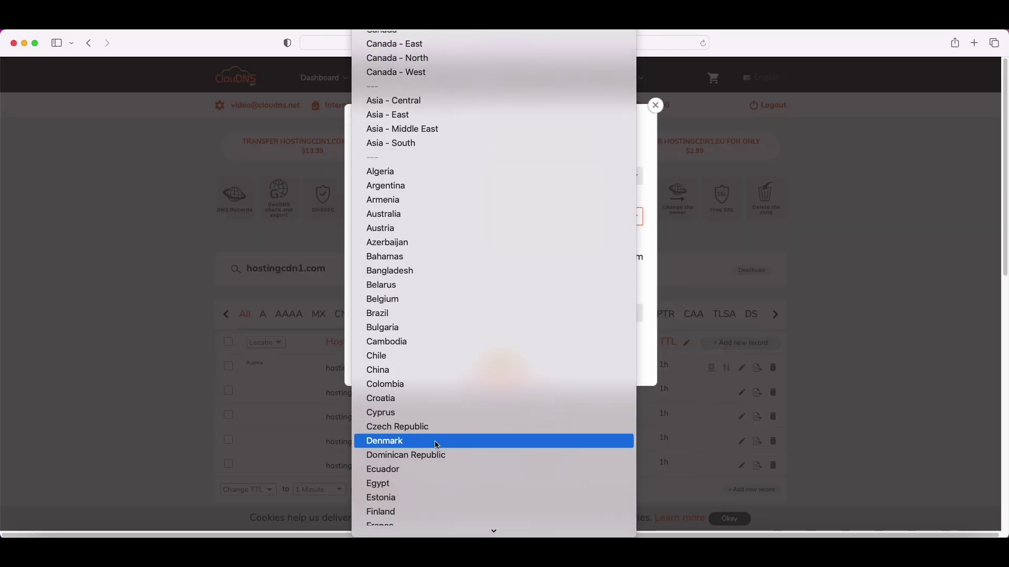
{"action": "scroll", "coordinate": [434, 441], "scroll_direction": "down", "scroll_amount": 3}
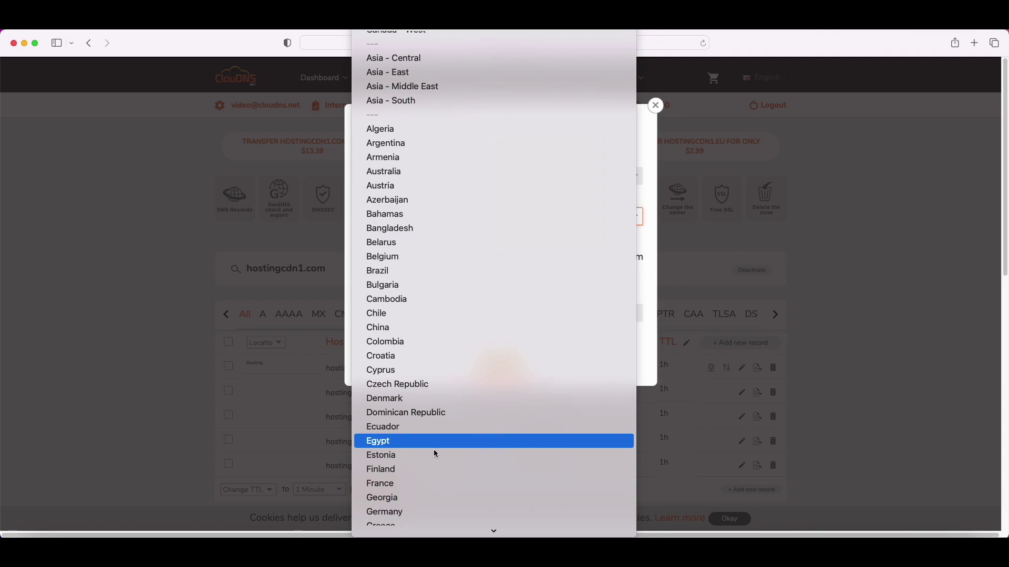
{"action": "left_click", "coordinate": [434, 484]}
{"action": "left_click", "coordinate": [398, 312]}
{"action": "type", "text": "3.3.3.3"}
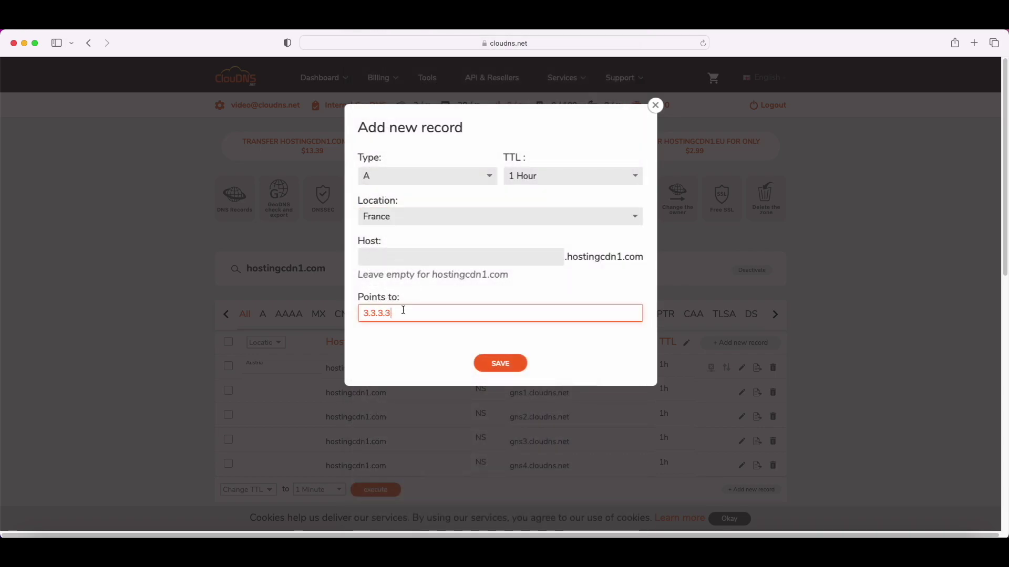
{"action": "left_click", "coordinate": [493, 363]}
- Add Portugal 4.4.4.4 and Turkey 5.5.5.5 A records, then begin the Default 1.1.1.1 record
{"action": "left_click", "coordinate": [742, 342]}
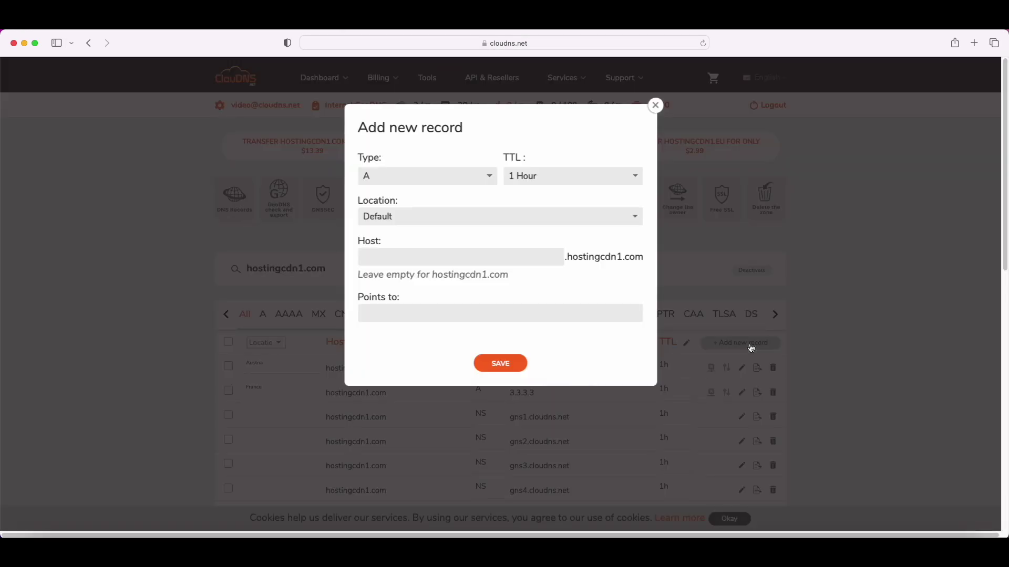
{"action": "left_click", "coordinate": [505, 217]}
{"action": "scroll", "coordinate": [506, 384], "scroll_direction": "down", "scroll_amount": 10}
{"action": "scroll", "coordinate": [505, 384], "scroll_direction": "down", "scroll_amount": 2}
{"action": "scroll", "coordinate": [506, 384], "scroll_direction": "down", "scroll_amount": 4}
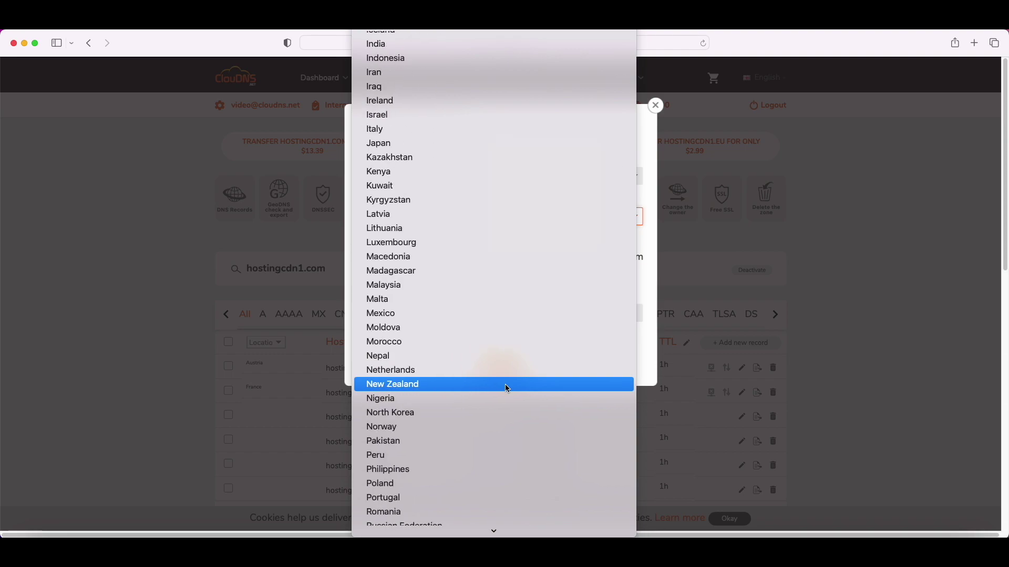
{"action": "scroll", "coordinate": [505, 384], "scroll_direction": "down", "scroll_amount": 3}
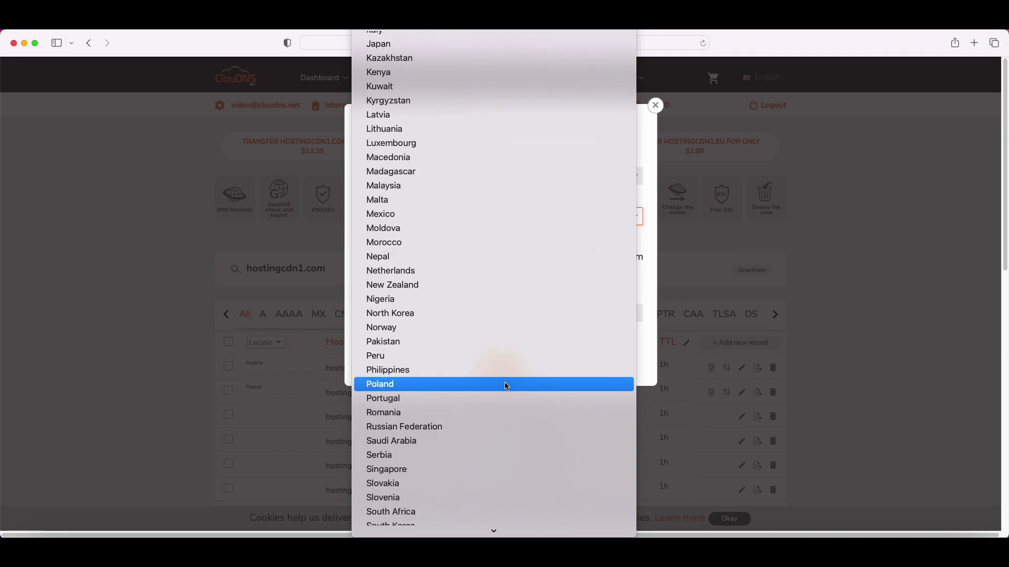
{"action": "left_click", "coordinate": [503, 397]}
{"action": "left_click", "coordinate": [417, 312]}
{"action": "type", "text": "4.4"}
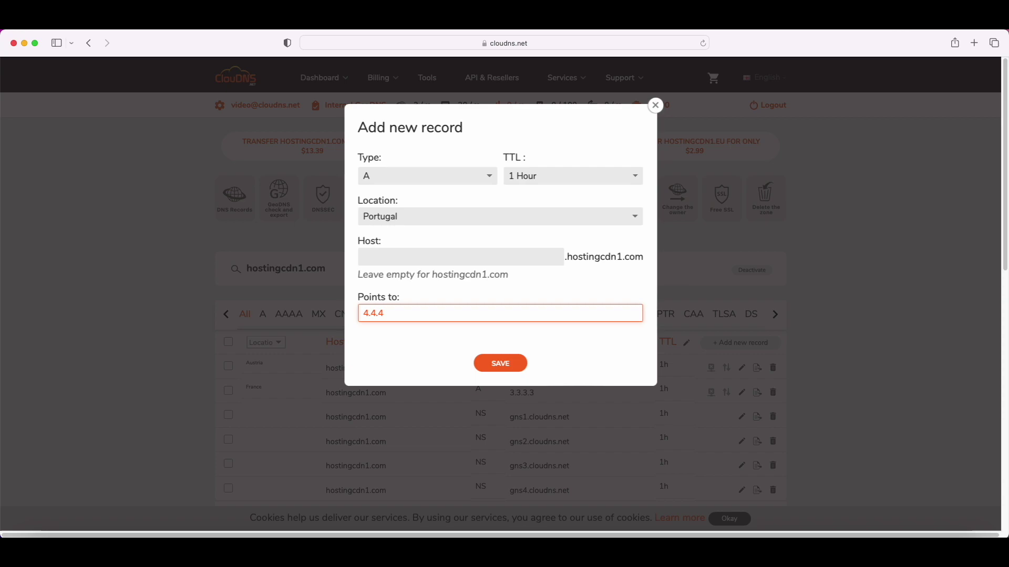
{"action": "type", "text": ".4"}
{"action": "left_click", "coordinate": [499, 361]}
{"action": "left_click", "coordinate": [741, 343]}
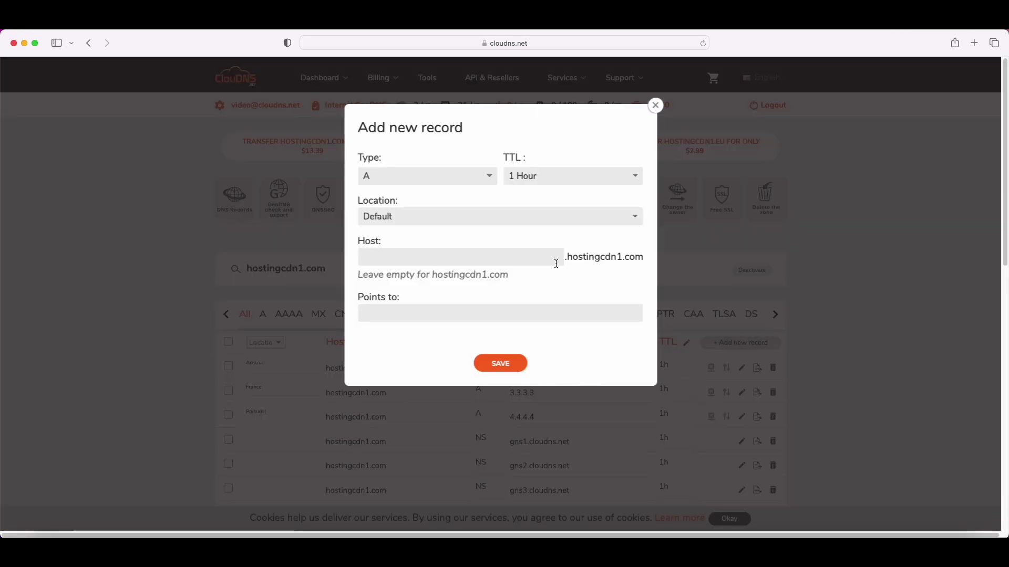
{"action": "left_click", "coordinate": [534, 213]}
{"action": "scroll", "coordinate": [486, 386], "scroll_direction": "down", "scroll_amount": 10}
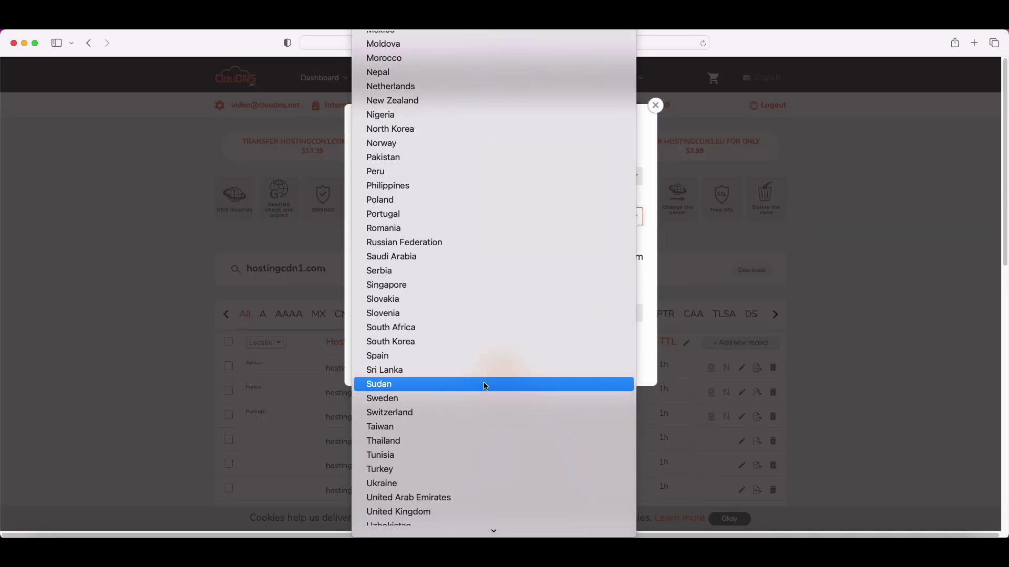
{"action": "left_click", "coordinate": [450, 471]}
{"action": "left_click", "coordinate": [420, 316]}
{"action": "type", "text": "5.5.5.5"}
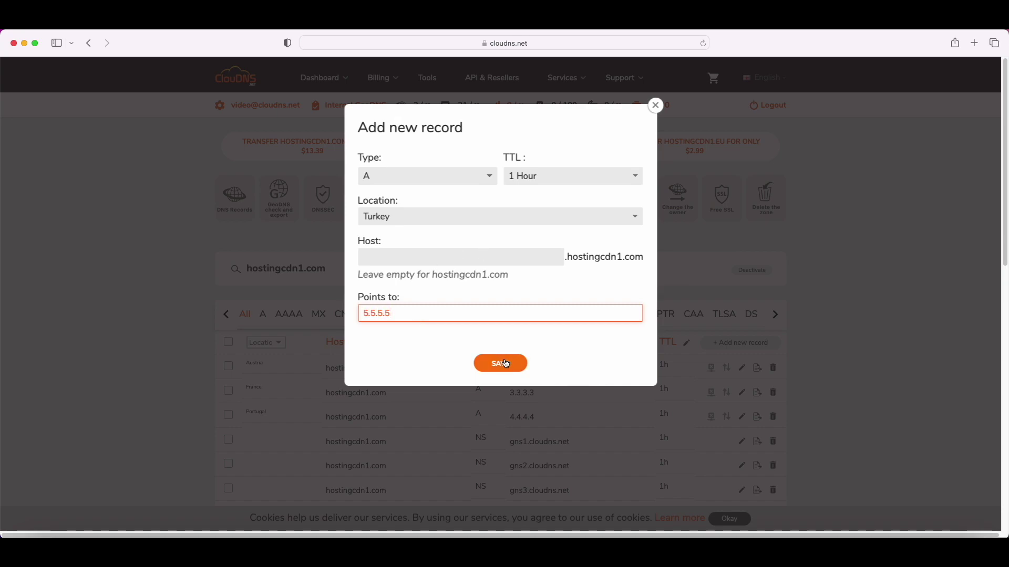
{"action": "left_click", "coordinate": [499, 364]}
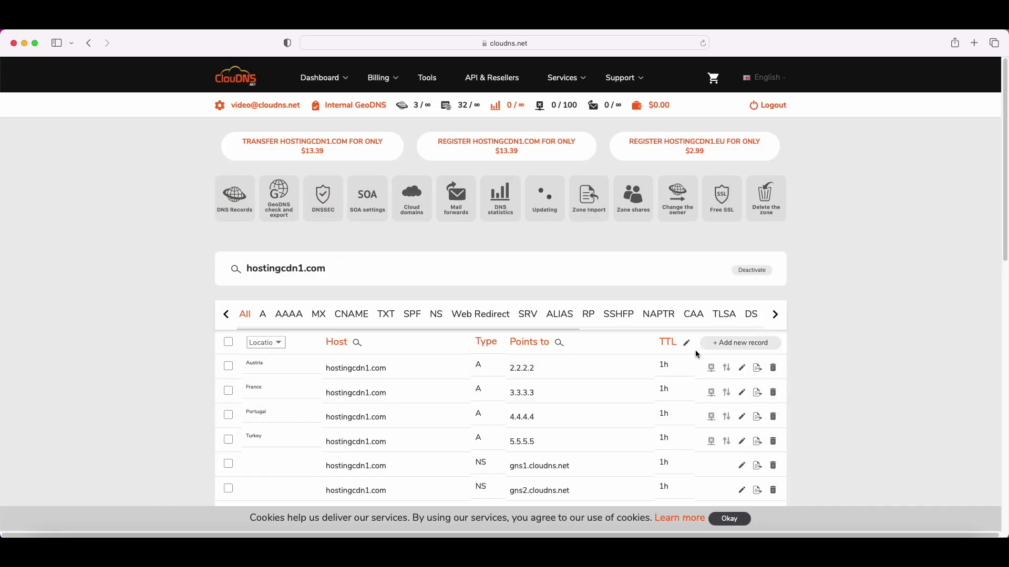
{"action": "left_click", "coordinate": [742, 343]}
{"action": "left_click", "coordinate": [402, 312]}
{"action": "type", "text": "1"}
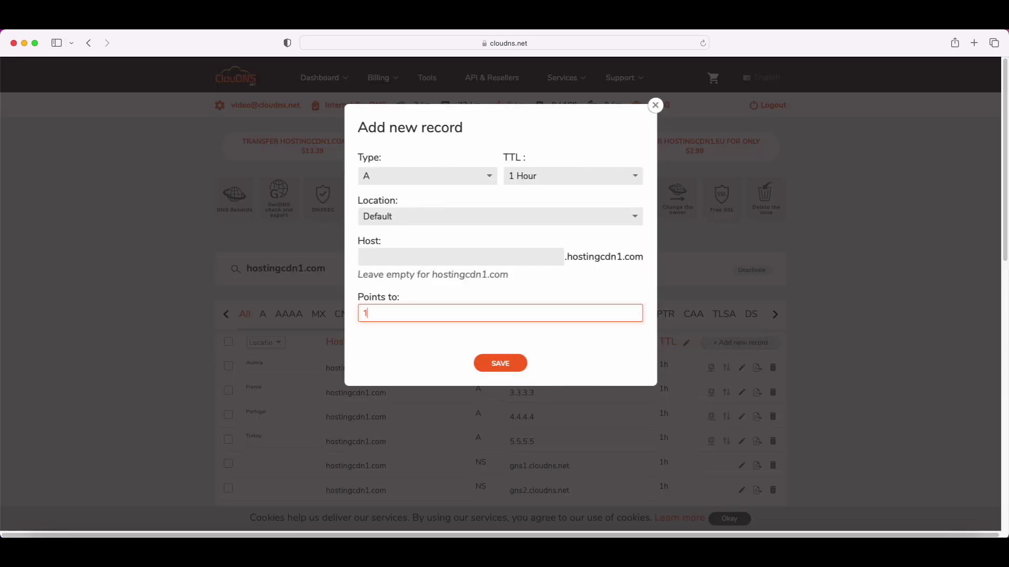
{"action": "type", "text": ".1.1.1"}
- Save the Default A record 1.1.1.1 and add a www CNAME pointing to hostingcdn1.com
{"action": "left_click", "coordinate": [504, 363]}
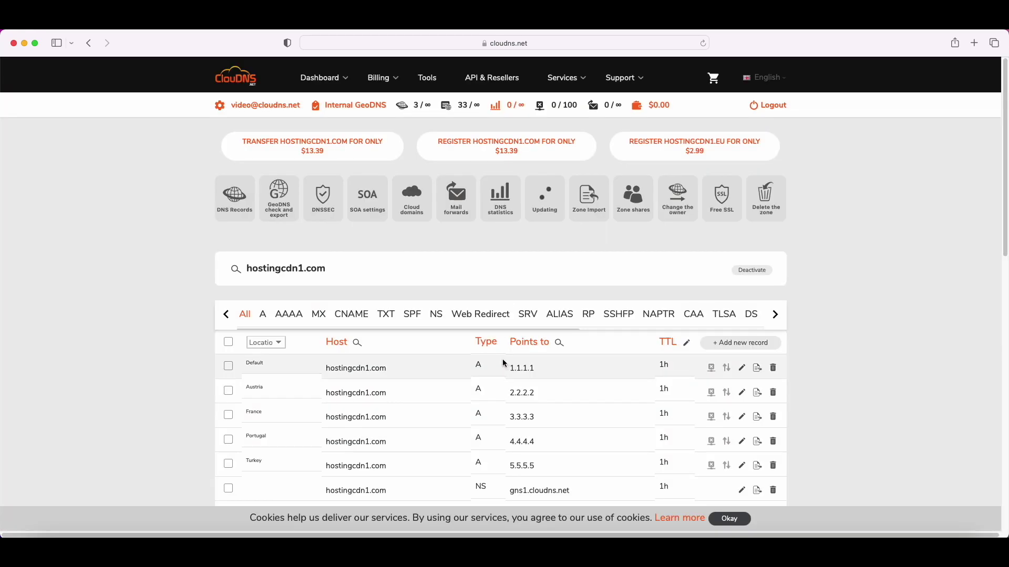
{"action": "left_click", "coordinate": [718, 345]}
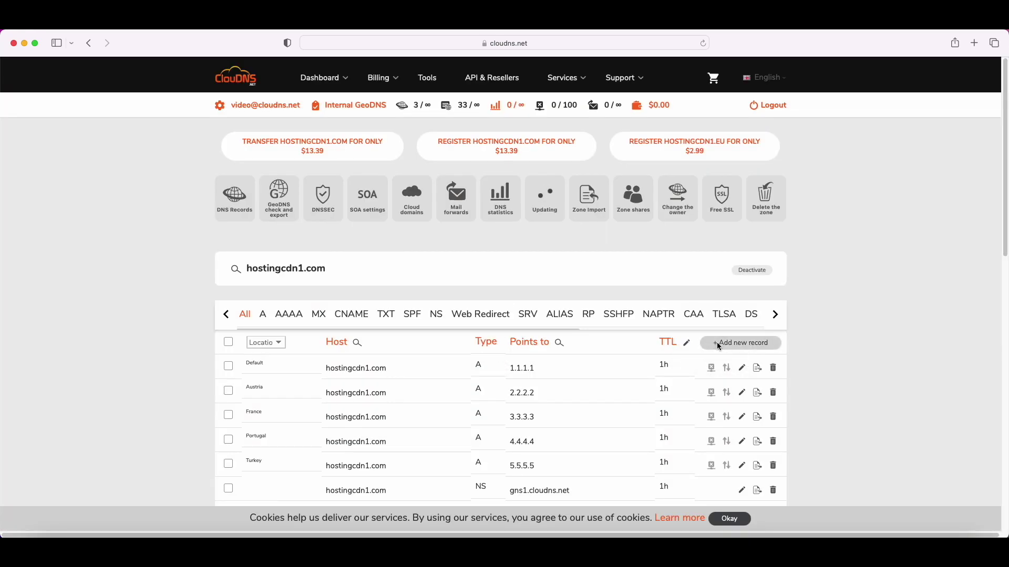
{"action": "left_click", "coordinate": [456, 182]}
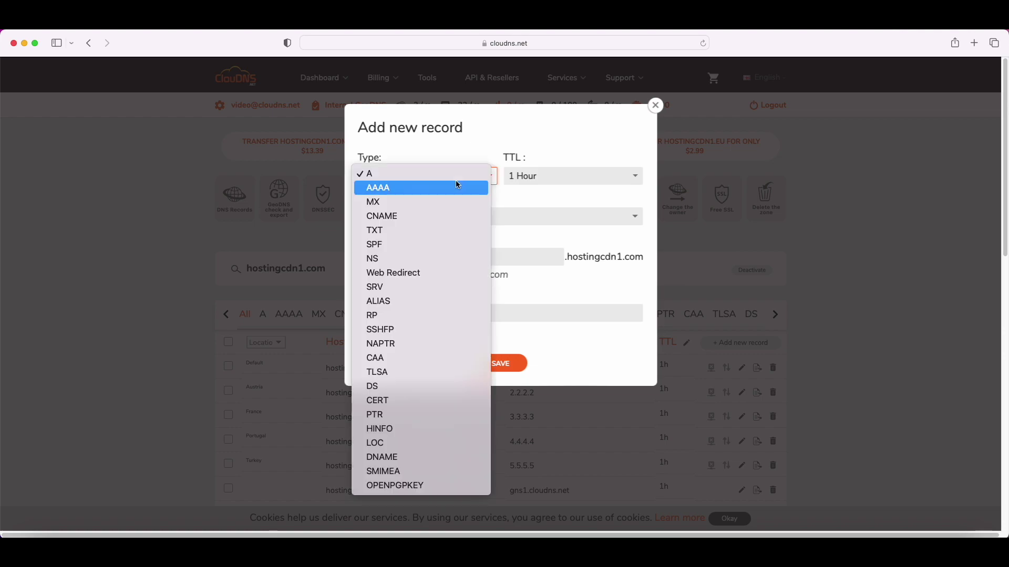
{"action": "left_click", "coordinate": [449, 213]}
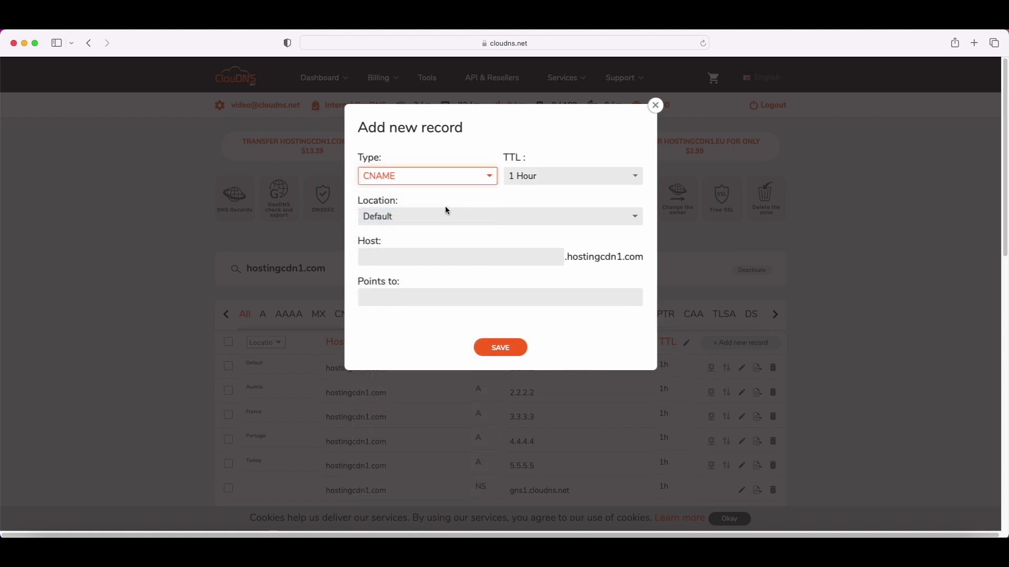
{"action": "left_click", "coordinate": [413, 251]}
{"action": "type", "text": "w"}
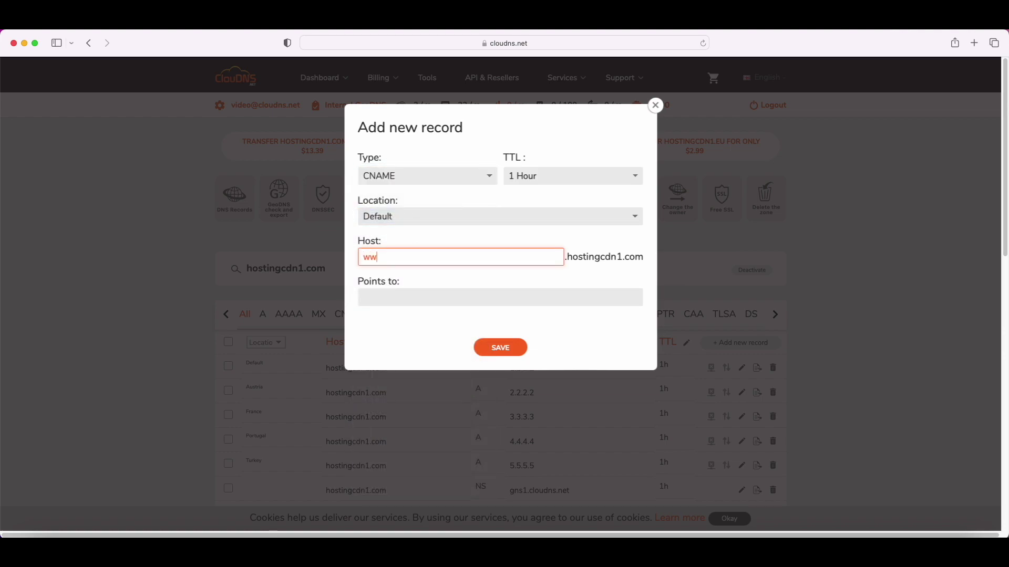
{"action": "type", "text": "w"}
{"action": "left_click", "coordinate": [410, 297]}
{"action": "type", "text": "hosti"}
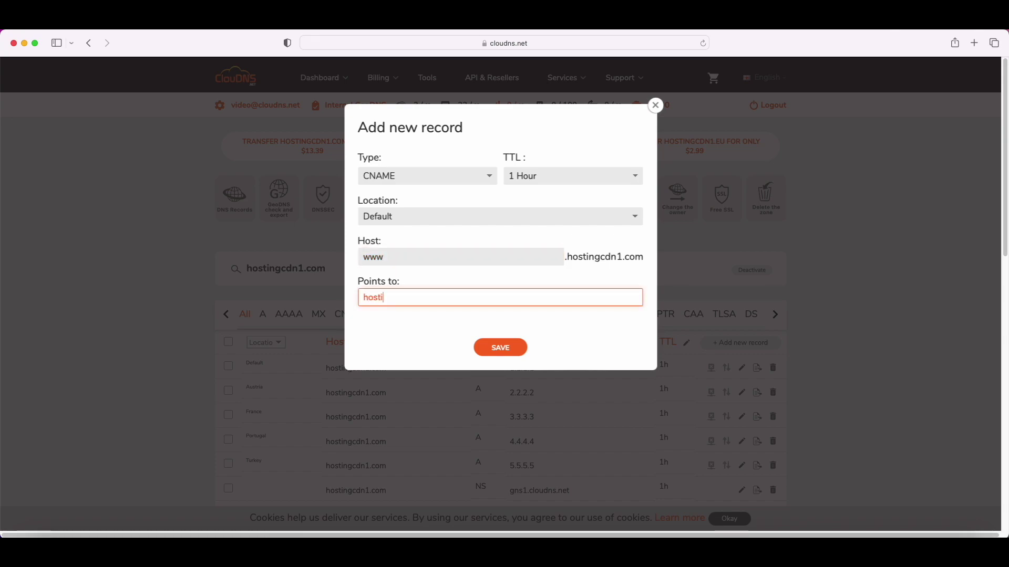
{"action": "type", "text": "ngcdn1.com"}
{"action": "left_click", "coordinate": [490, 349]}
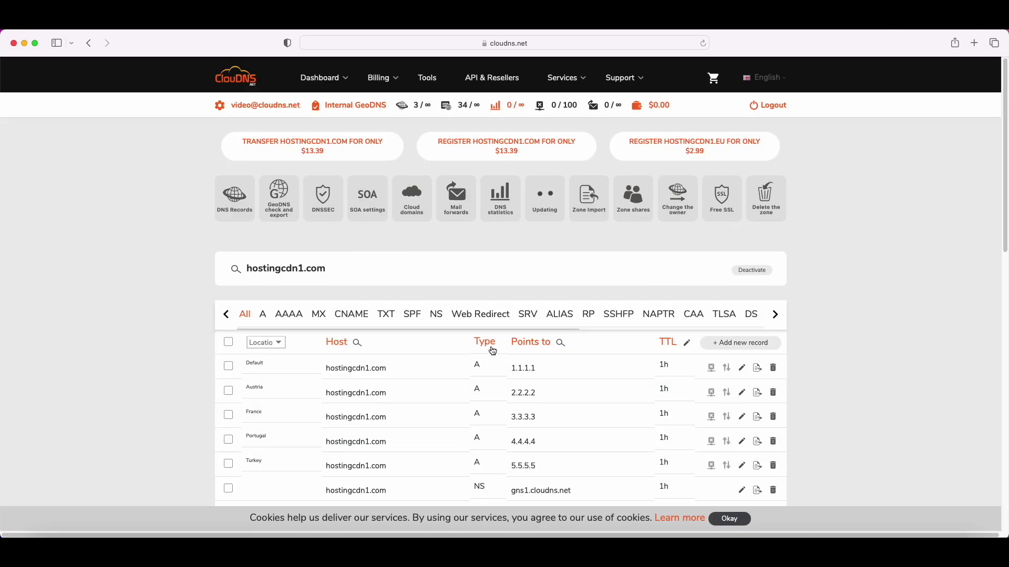
{"action": "scroll", "coordinate": [492, 351], "scroll_direction": "down", "scroll_amount": 4}
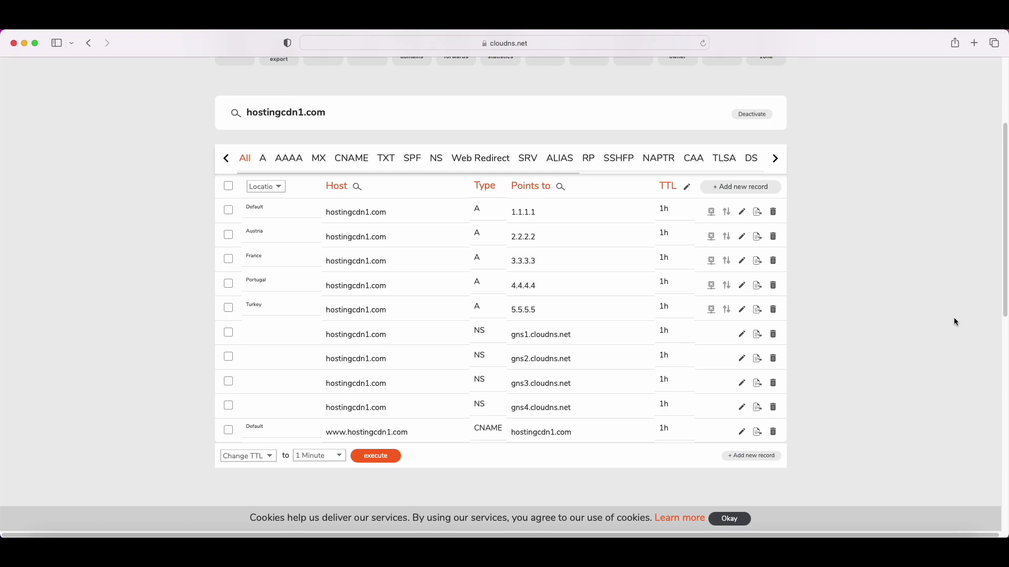
{"action": "scroll", "coordinate": [952, 317], "scroll_direction": "up", "scroll_amount": 4}
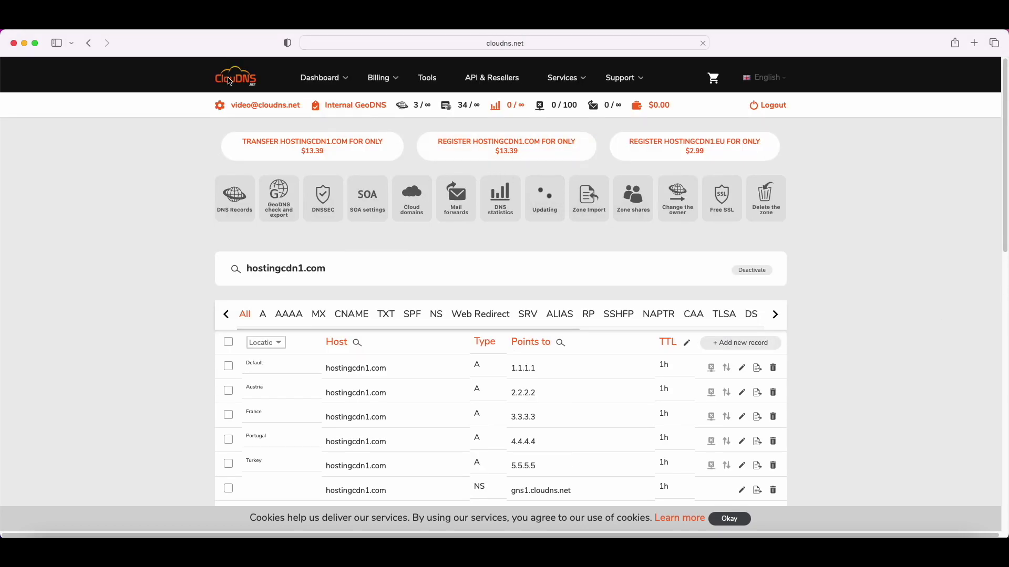
- Return to the dashboard, review the gns1–gns4 name servers, and close the popup
{"action": "left_click", "coordinate": [229, 80]}
{"action": "left_click", "coordinate": [334, 194]}
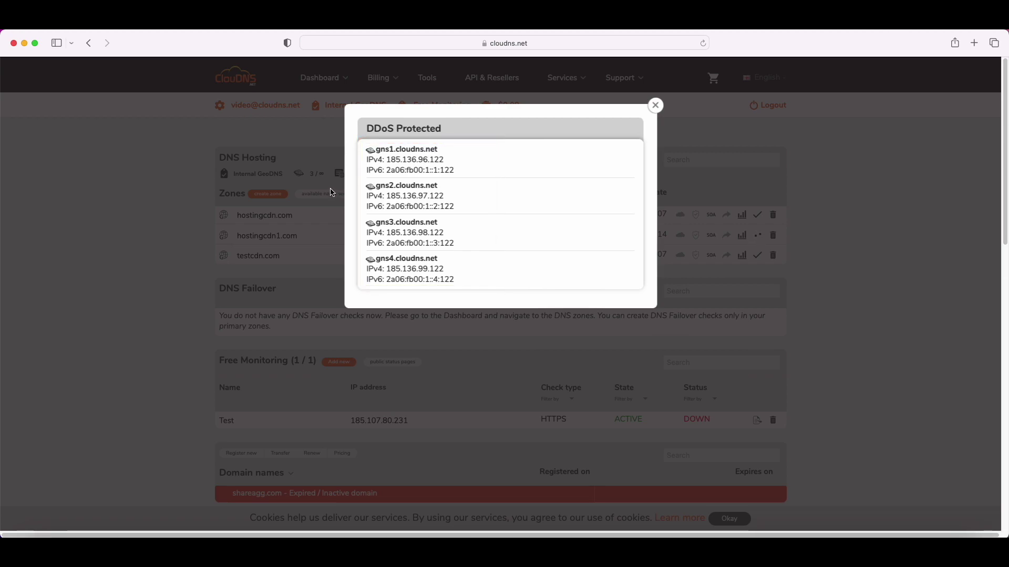
{"action": "left_click", "coordinate": [240, 136]}
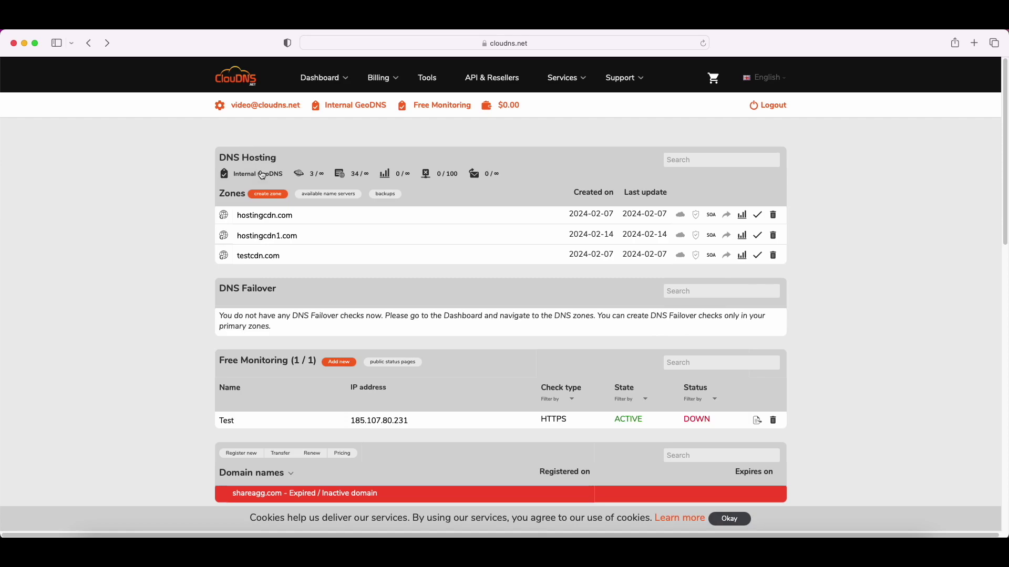
- Create GeoDNS zone hostingcdn2.com with all four name servers kept selected
{"action": "left_click", "coordinate": [271, 197]}
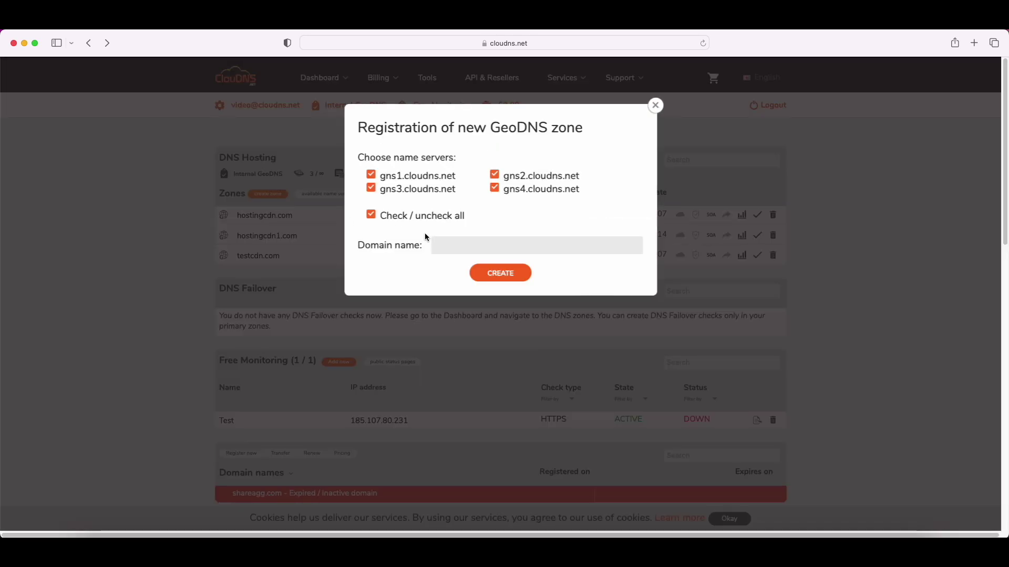
{"action": "left_click", "coordinate": [441, 245]}
{"action": "type", "text": "hos"}
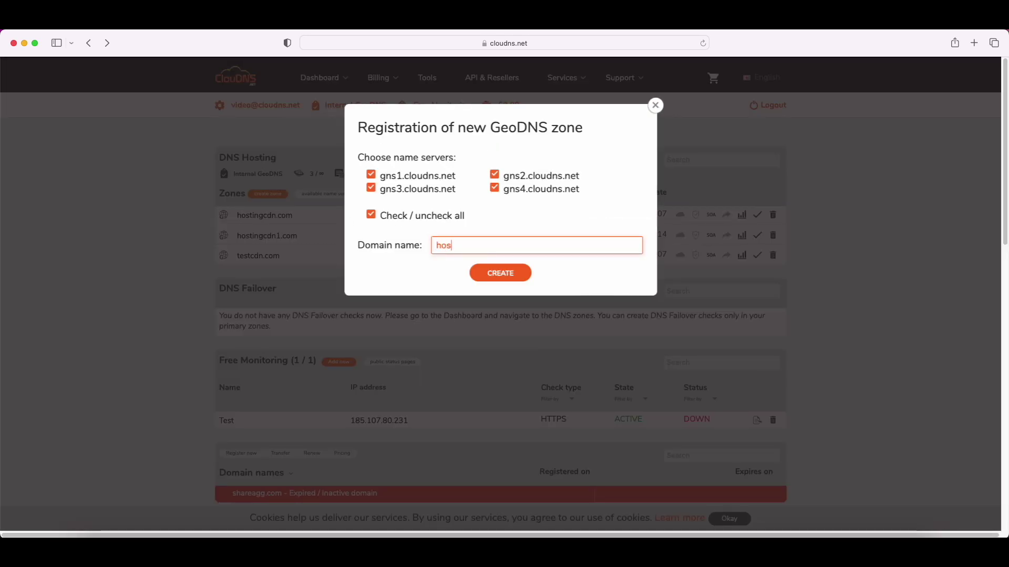
{"action": "type", "text": "tingcd"}
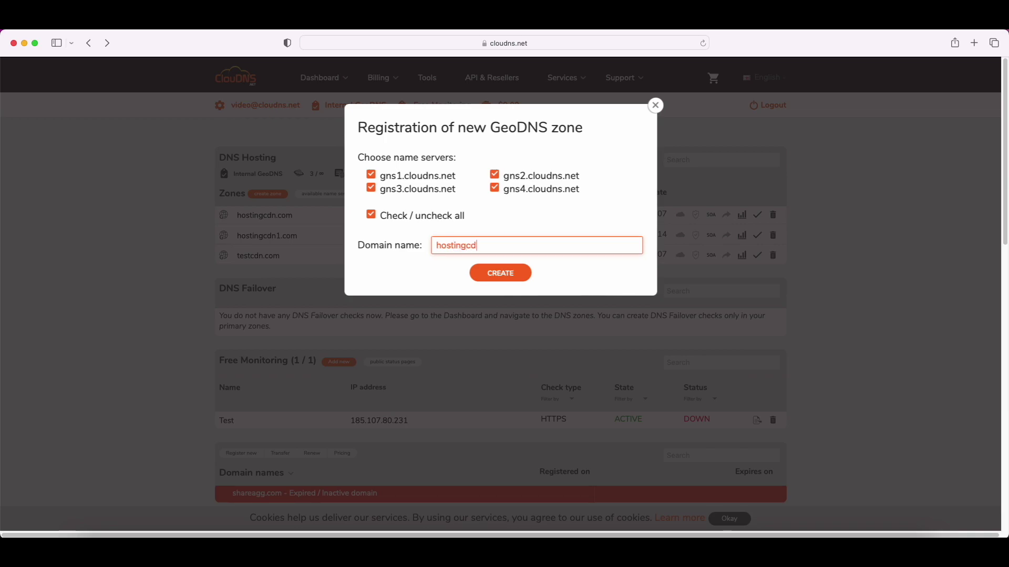
{"action": "type", "text": "om"}
{"action": "left_click", "coordinate": [495, 277]}
- Add cdn A records for Hungary 5.5.5.5 and Belgium 6.6.6.6
{"action": "left_click", "coordinate": [752, 345]}
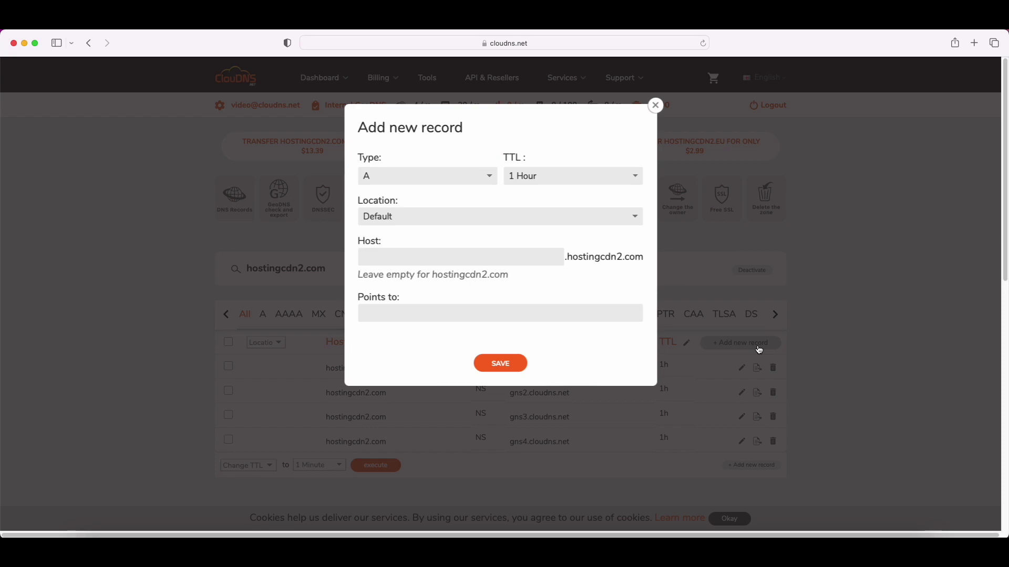
{"action": "left_click", "coordinate": [445, 218]}
{"action": "scroll", "coordinate": [462, 329], "scroll_direction": "down", "scroll_amount": 5}
{"action": "scroll", "coordinate": [461, 329], "scroll_direction": "down", "scroll_amount": 4}
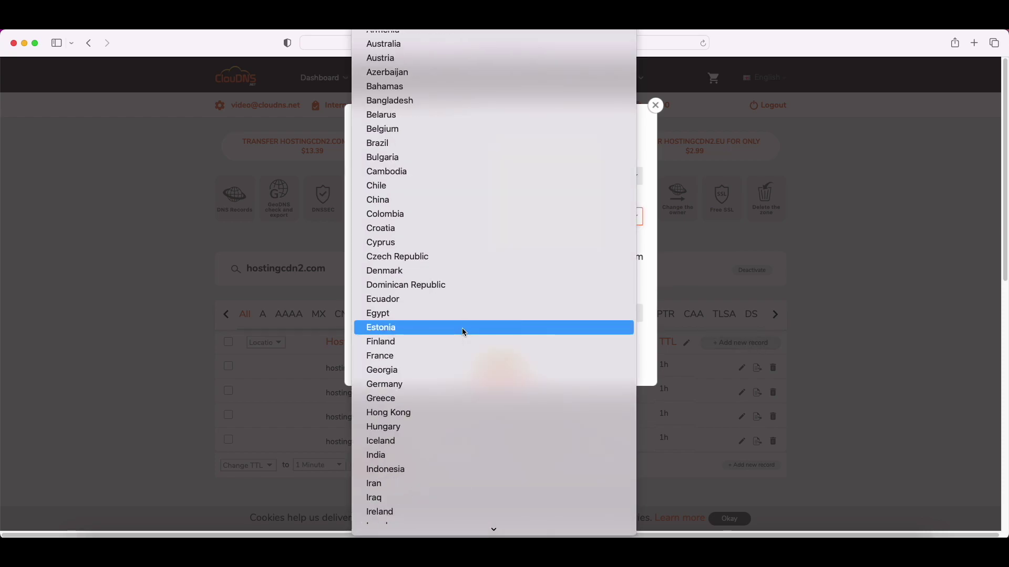
{"action": "left_click", "coordinate": [441, 426]}
{"action": "left_click", "coordinate": [397, 257]}
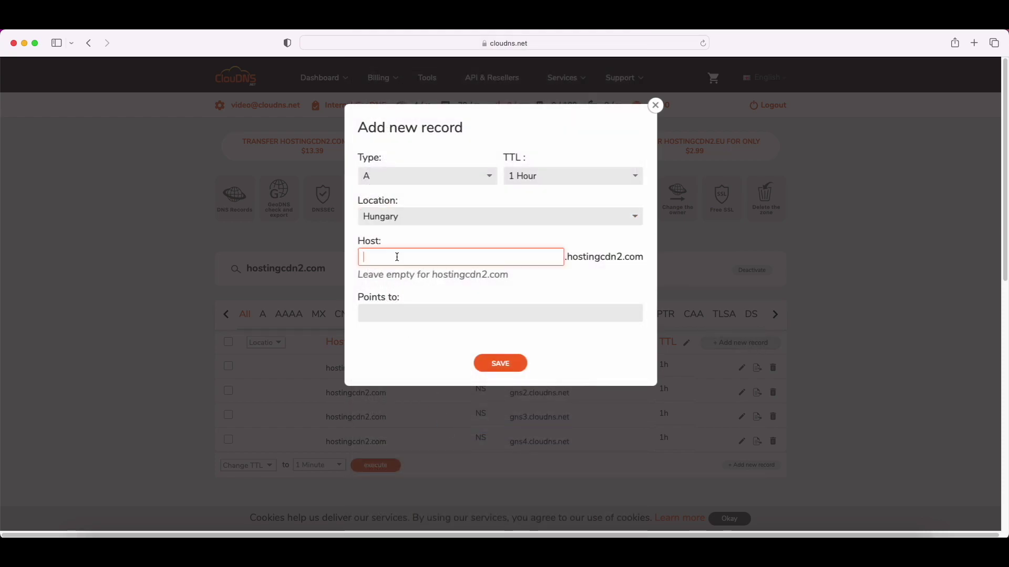
{"action": "type", "text": "cdn"}
{"action": "left_click", "coordinate": [399, 313]}
{"action": "type", "text": "5.5.5.5"}
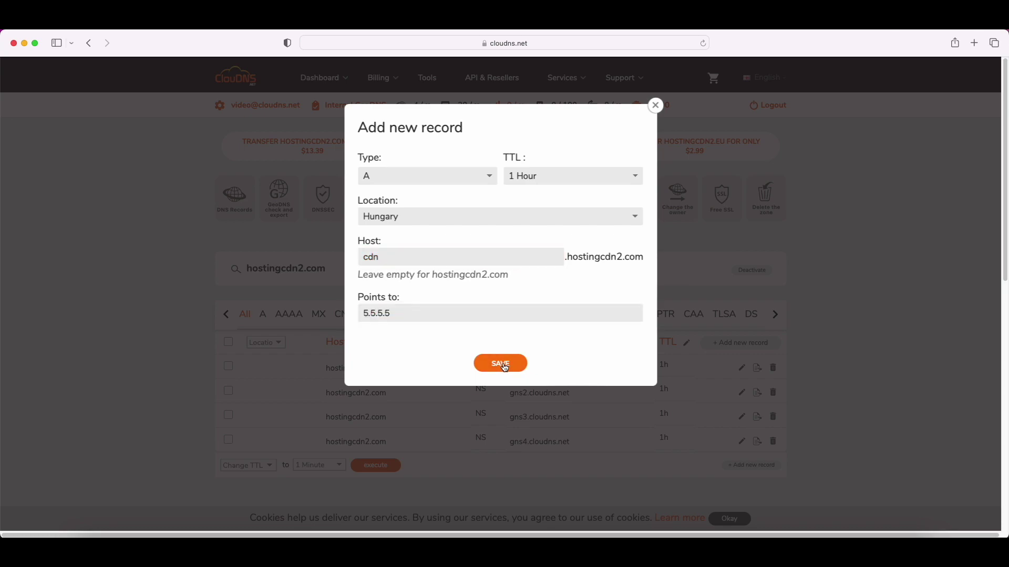
{"action": "left_click", "coordinate": [501, 364]}
{"action": "left_click", "coordinate": [739, 342]}
{"action": "left_click", "coordinate": [470, 219]}
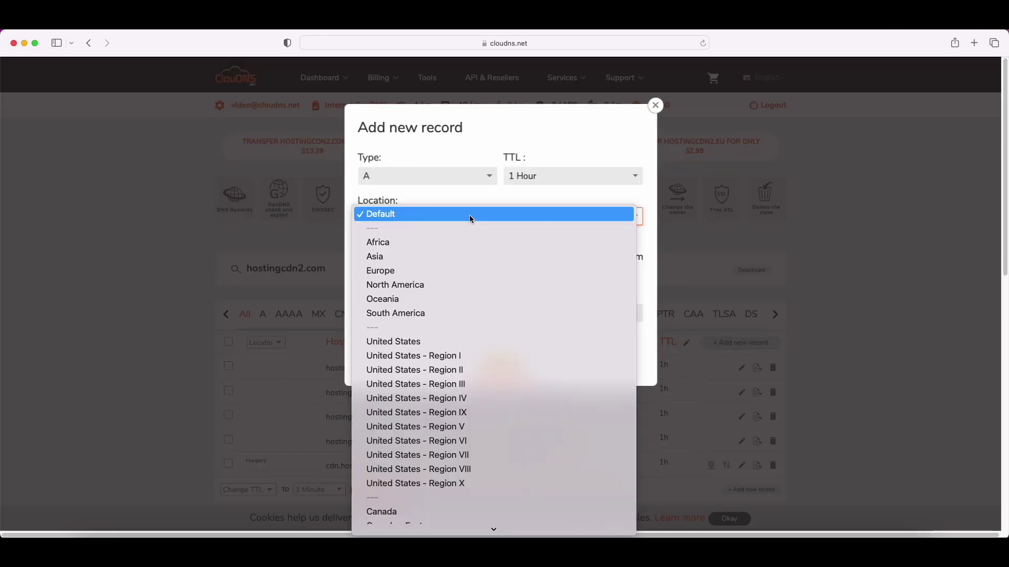
{"action": "scroll", "coordinate": [466, 428], "scroll_direction": "down", "scroll_amount": 5}
{"action": "left_click", "coordinate": [466, 482]}
{"action": "left_click", "coordinate": [396, 255]}
{"action": "type", "text": "cdn"}
{"action": "left_click", "coordinate": [396, 313]}
{"action": "type", "text": "6.6.6.6"}
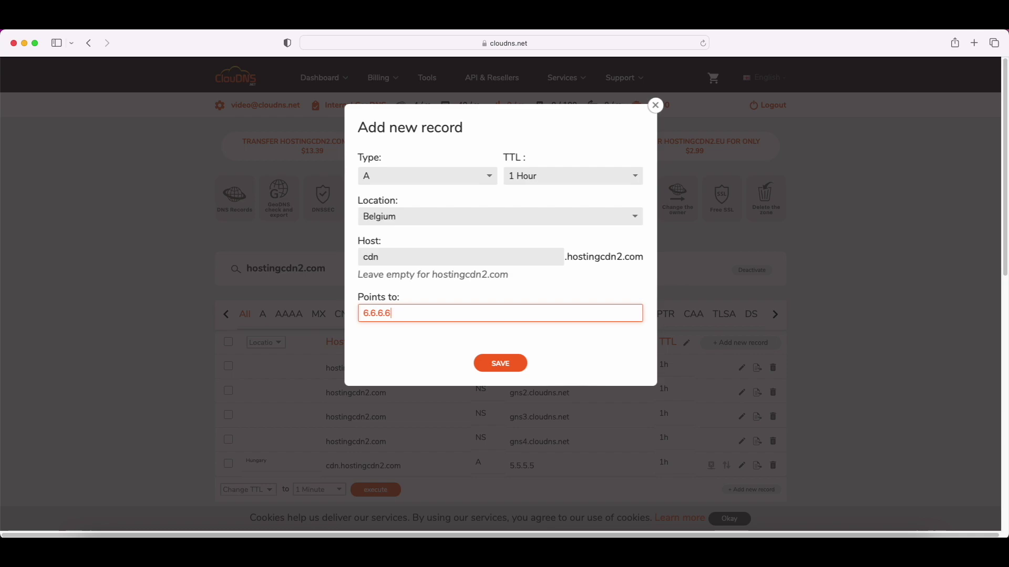
{"action": "left_click", "coordinate": [500, 363]}
- Add cdn A records for Germany 7.7.7.7 and Poland 8.8.8.8
{"action": "left_click", "coordinate": [772, 295]}
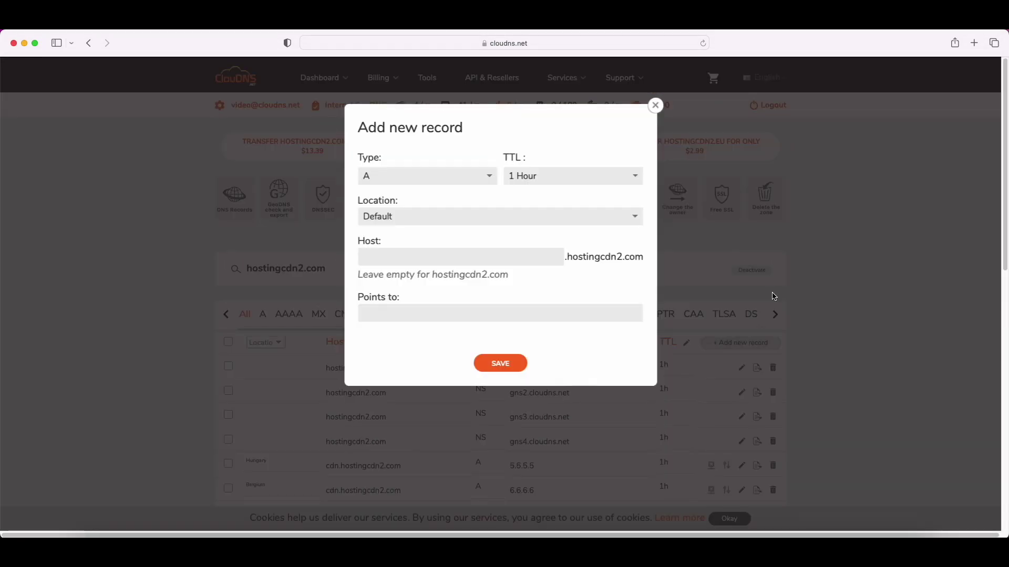
{"action": "left_click", "coordinate": [570, 218]}
{"action": "scroll", "coordinate": [559, 394], "scroll_direction": "down", "scroll_amount": 10}
{"action": "left_click", "coordinate": [536, 476]}
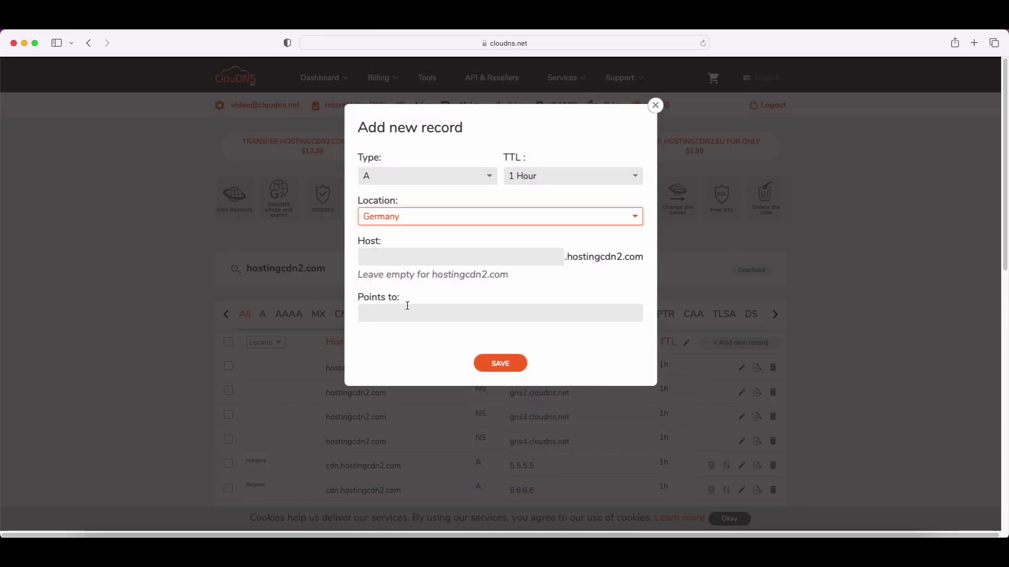
{"action": "left_click", "coordinate": [397, 262]}
{"action": "left_click", "coordinate": [399, 312]}
{"action": "type", "text": "7."}
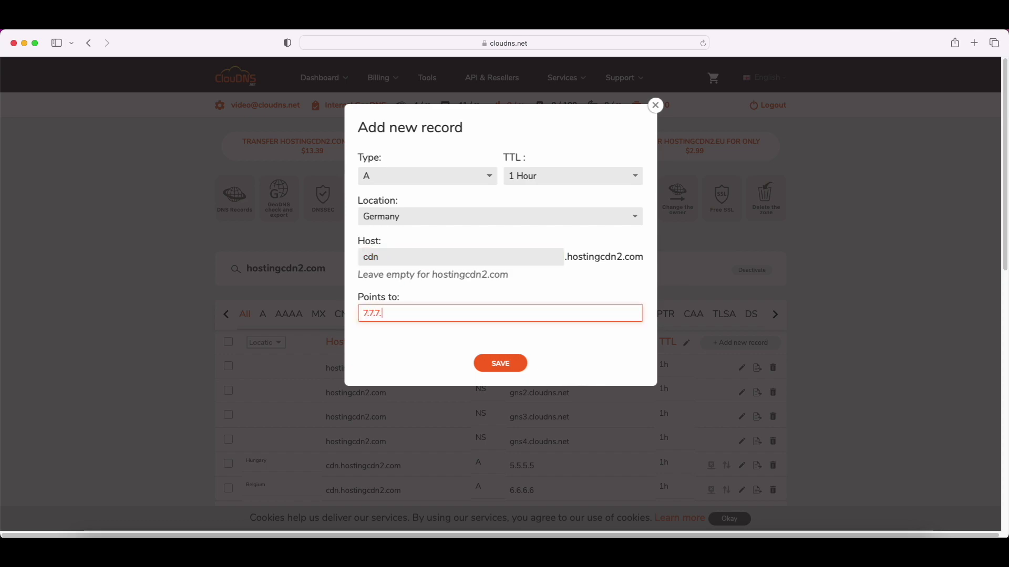
{"action": "type", "text": "7.7."}
{"action": "left_click", "coordinate": [491, 360]}
{"action": "left_click", "coordinate": [741, 342]}
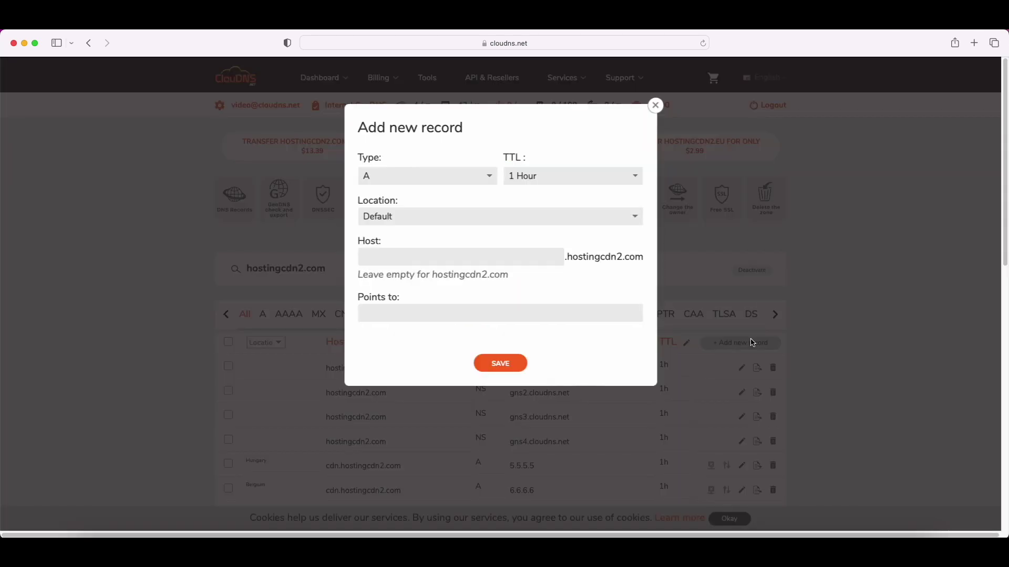
{"action": "left_click", "coordinate": [491, 216]}
{"action": "scroll", "coordinate": [477, 362], "scroll_direction": "down", "scroll_amount": 10}
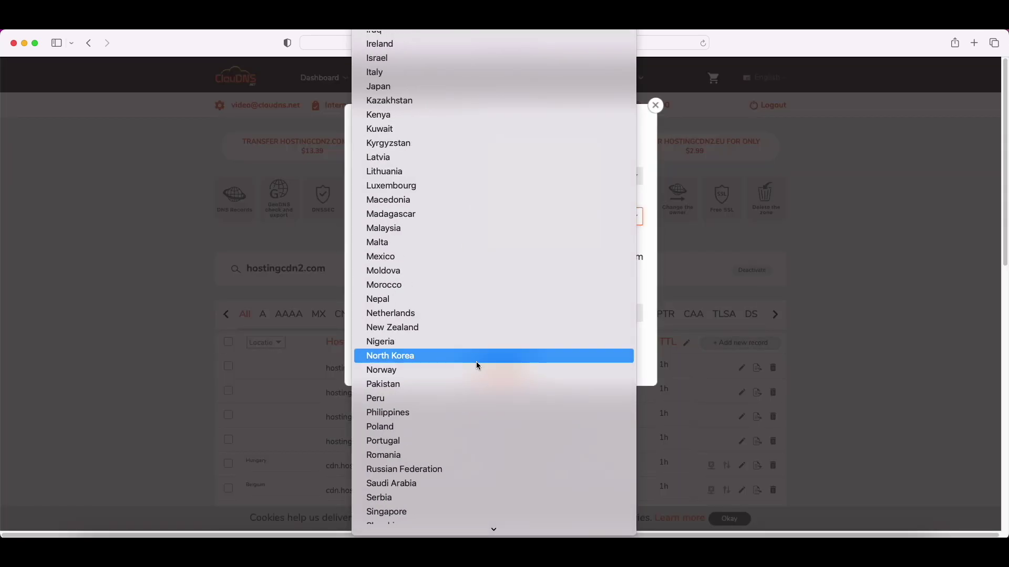
{"action": "left_click", "coordinate": [469, 426]}
{"action": "key", "text": "Tab"}
{"action": "type", "text": "cdn"}
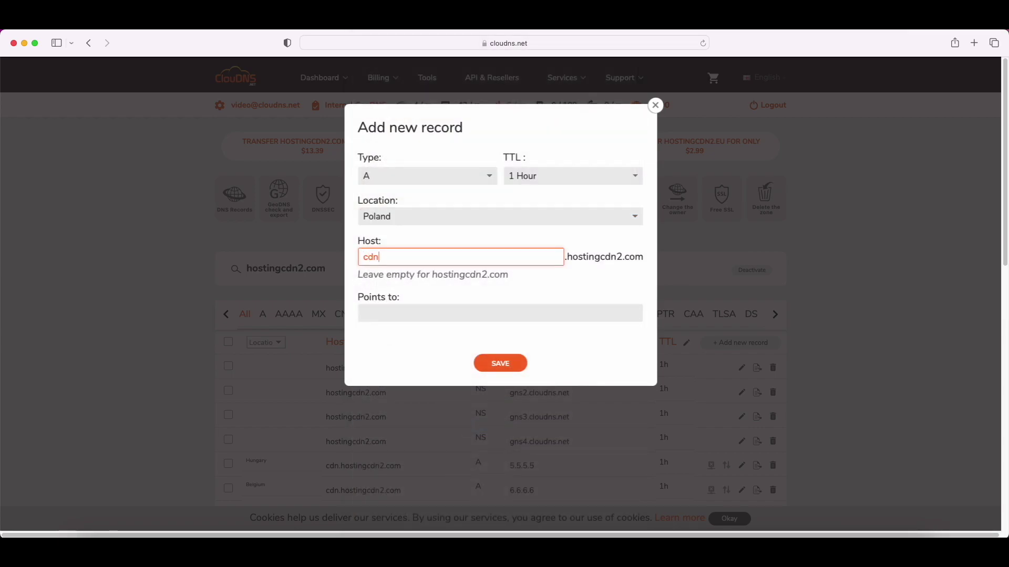
{"action": "left_click", "coordinate": [404, 313]}
{"action": "type", "text": "8.8.8.8"}
{"action": "left_click", "coordinate": [504, 363]}
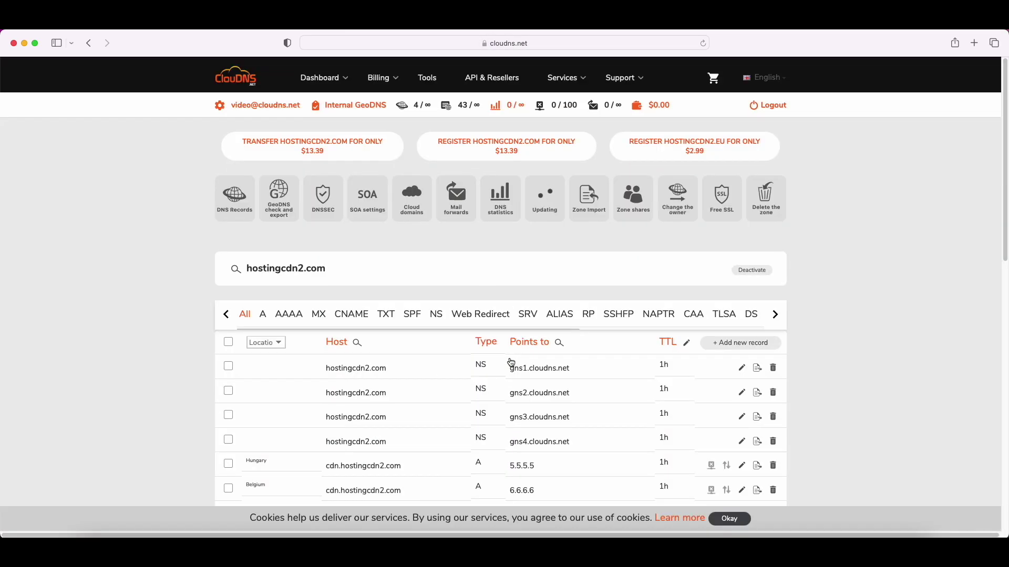
{"action": "scroll", "coordinate": [511, 363], "scroll_direction": "down", "scroll_amount": 2}
- Add the Default cdn A record pointing to 9.9.9.9
{"action": "left_click", "coordinate": [748, 265]}
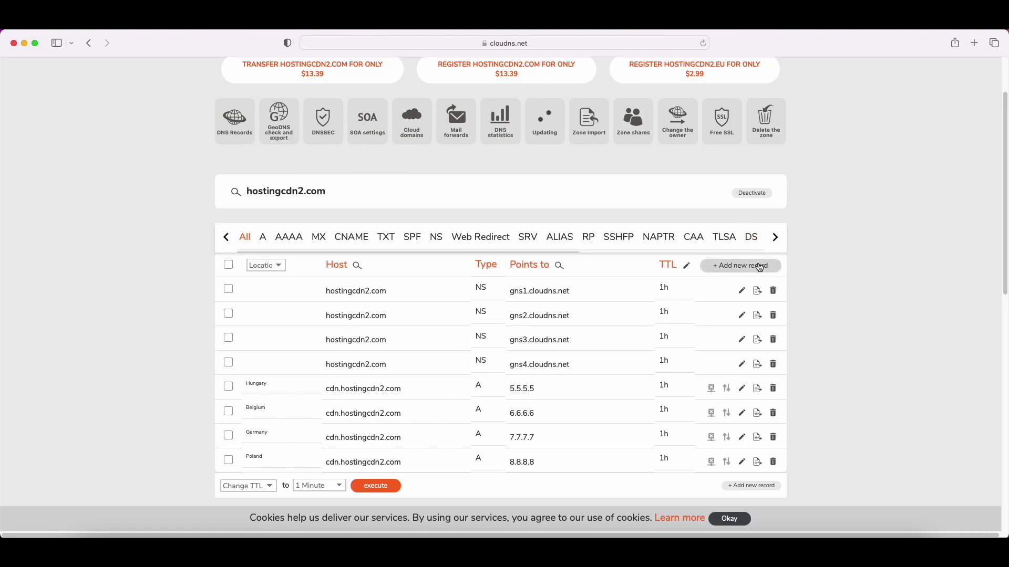
{"action": "left_click", "coordinate": [421, 260]}
{"action": "type", "text": "cdn"}
{"action": "left_click", "coordinate": [428, 312]}
{"action": "type", "text": "9.9.9.9"}
{"action": "left_click", "coordinate": [505, 363]}
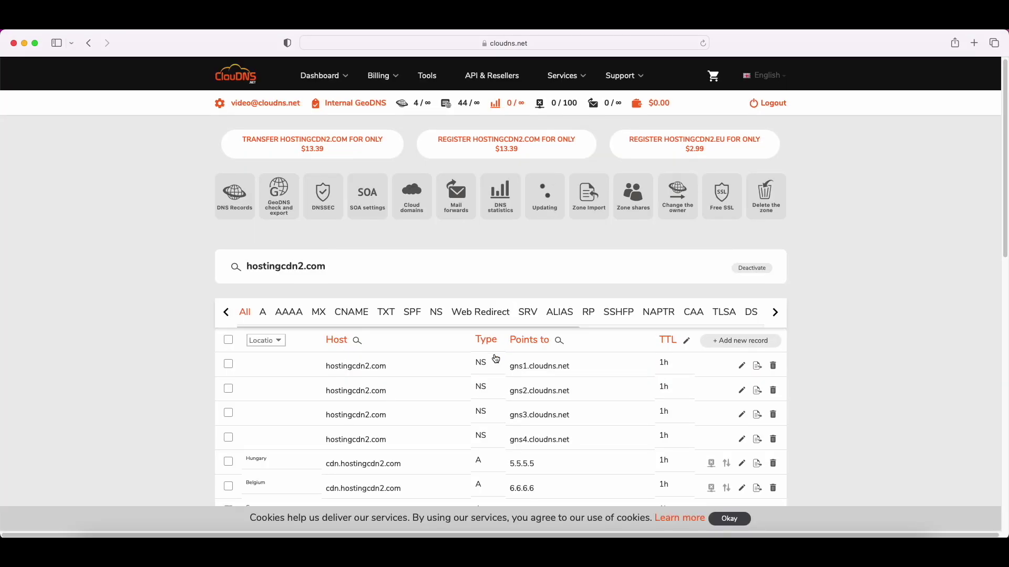
{"action": "scroll", "coordinate": [817, 316], "scroll_direction": "down", "scroll_amount": 4}
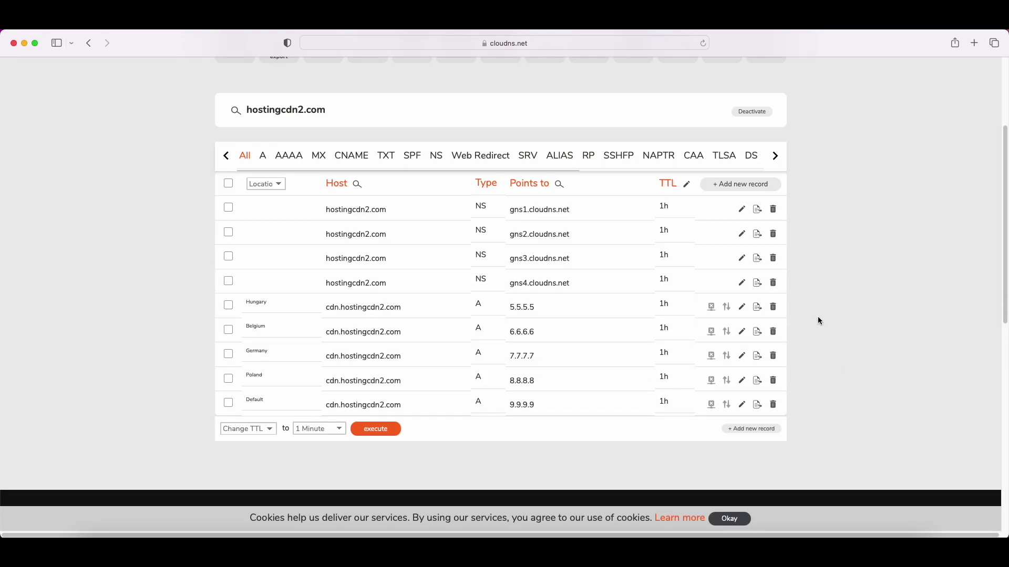
- Add a Default www CNAME record pointing to cdn.hostingcdn.com
{"action": "left_click", "coordinate": [761, 184]}
{"action": "left_click", "coordinate": [471, 181]}
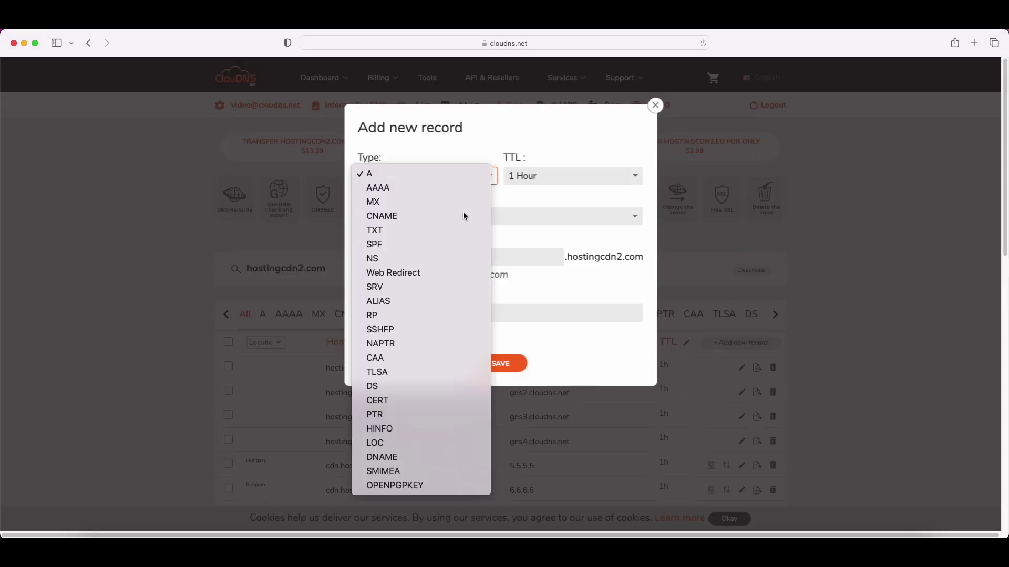
{"action": "left_click", "coordinate": [463, 213]}
{"action": "left_click", "coordinate": [450, 261]}
{"action": "type", "text": "w"}
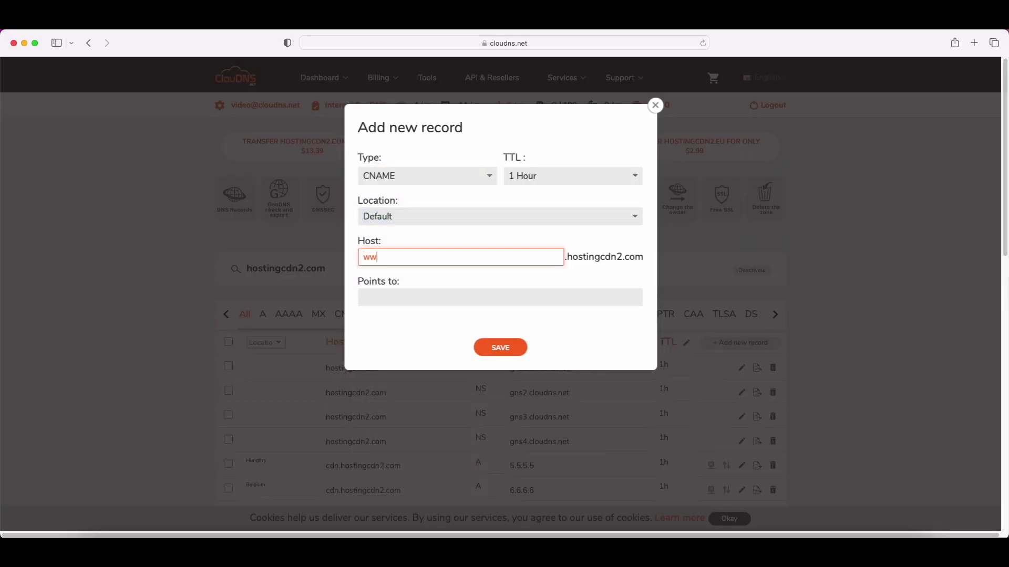
{"action": "type", "text": "w"}
{"action": "left_click", "coordinate": [397, 296]}
{"action": "type", "text": "cdn"}
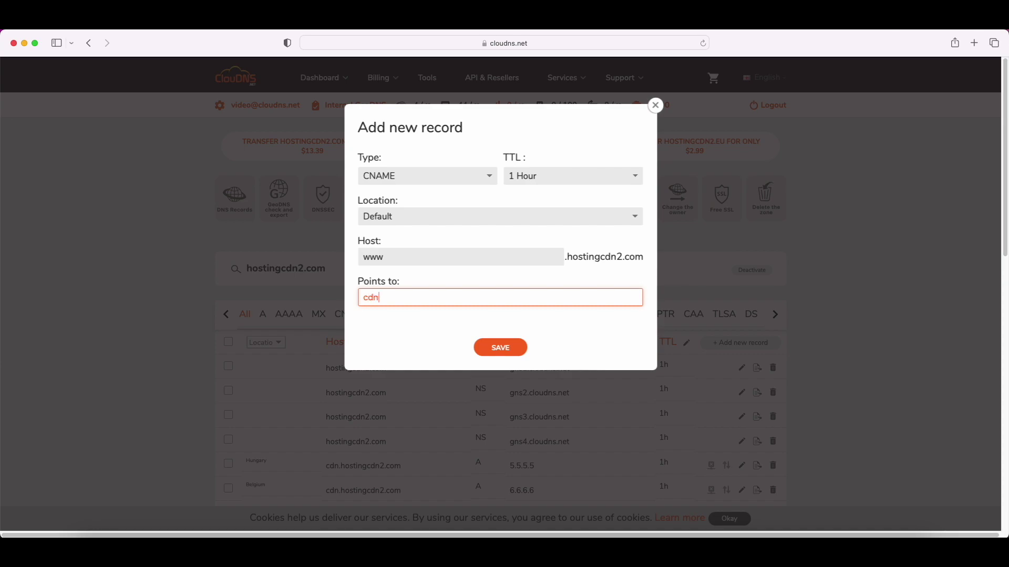
{"action": "type", "text": ".hostingcdn.com"}
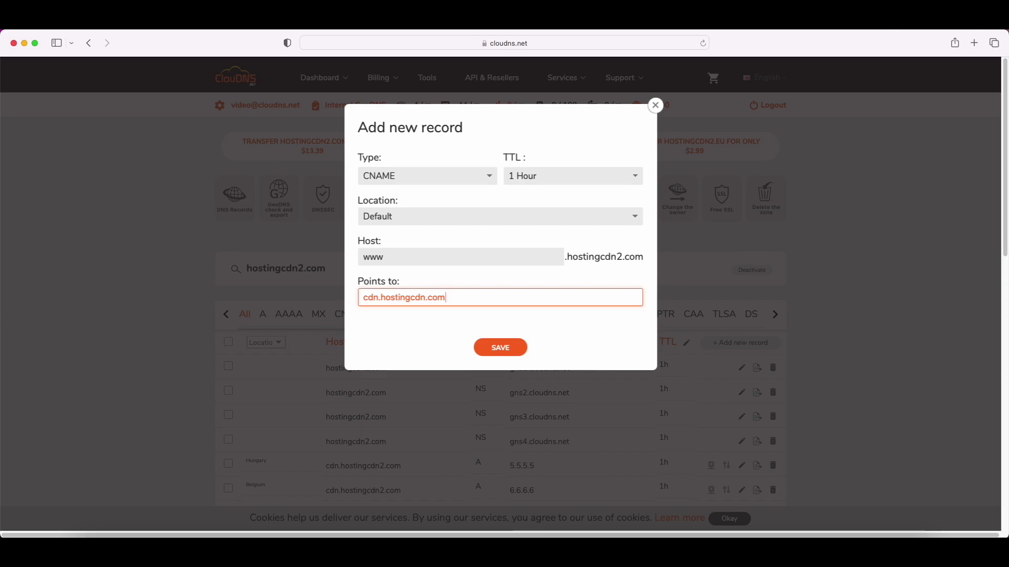
{"action": "left_click", "coordinate": [502, 348]}
{"action": "scroll", "coordinate": [503, 347], "scroll_direction": "down", "scroll_amount": 5}
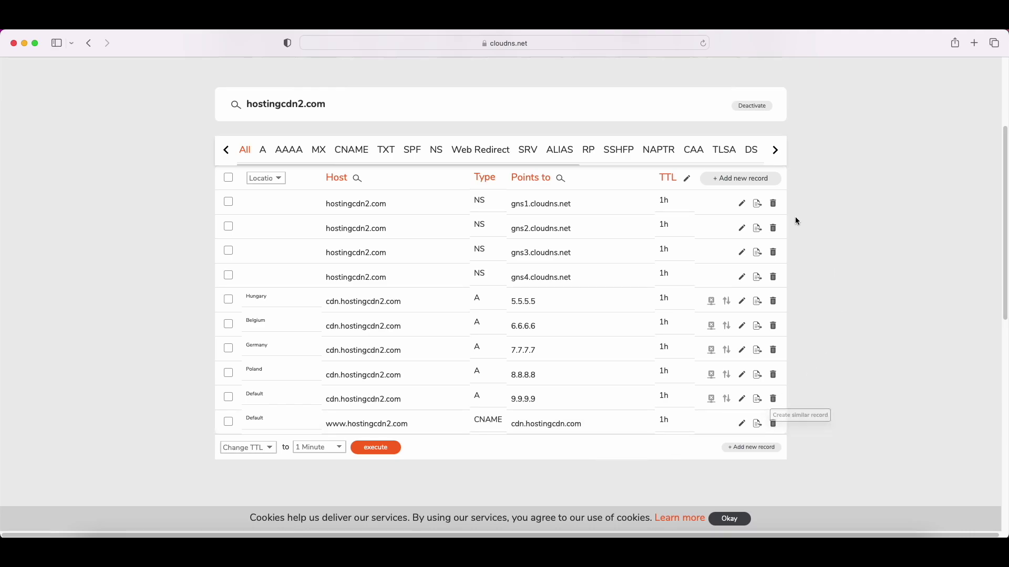
{"action": "left_click", "coordinate": [741, 179]}
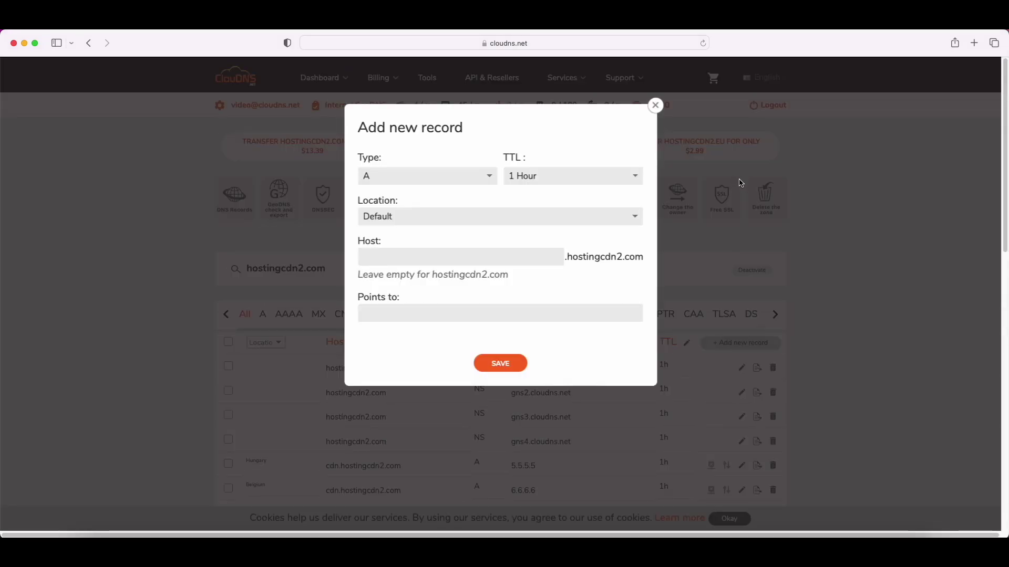
{"action": "left_click", "coordinate": [484, 180]}
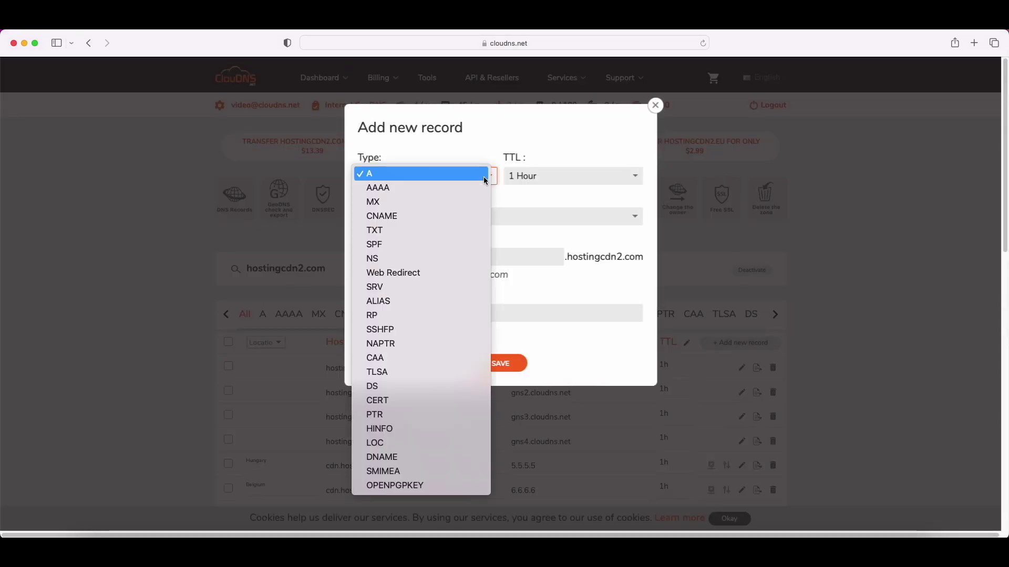
{"action": "left_click", "coordinate": [450, 273]}
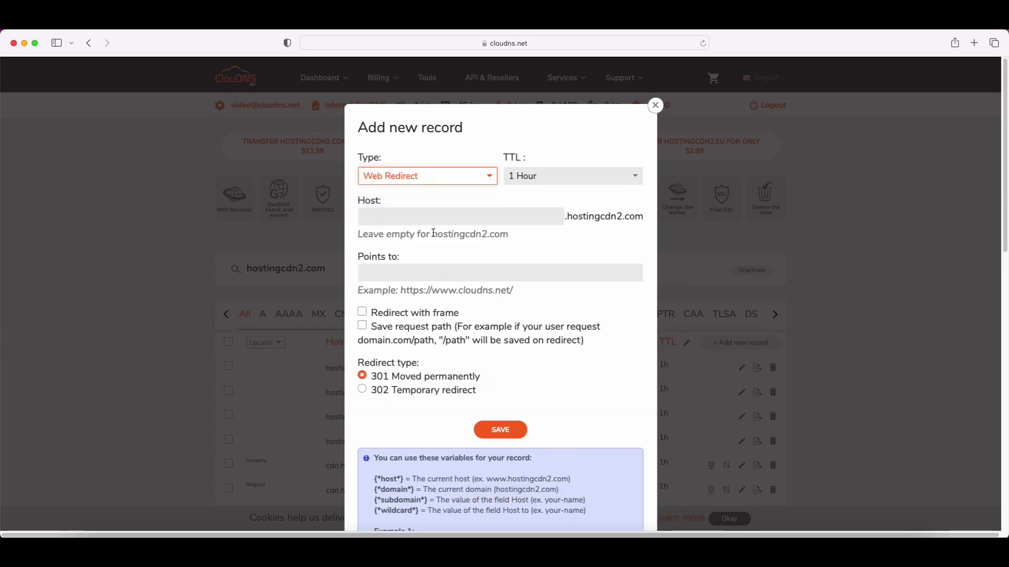
{"action": "left_click", "coordinate": [424, 268]}
{"action": "type", "text": "https://"}
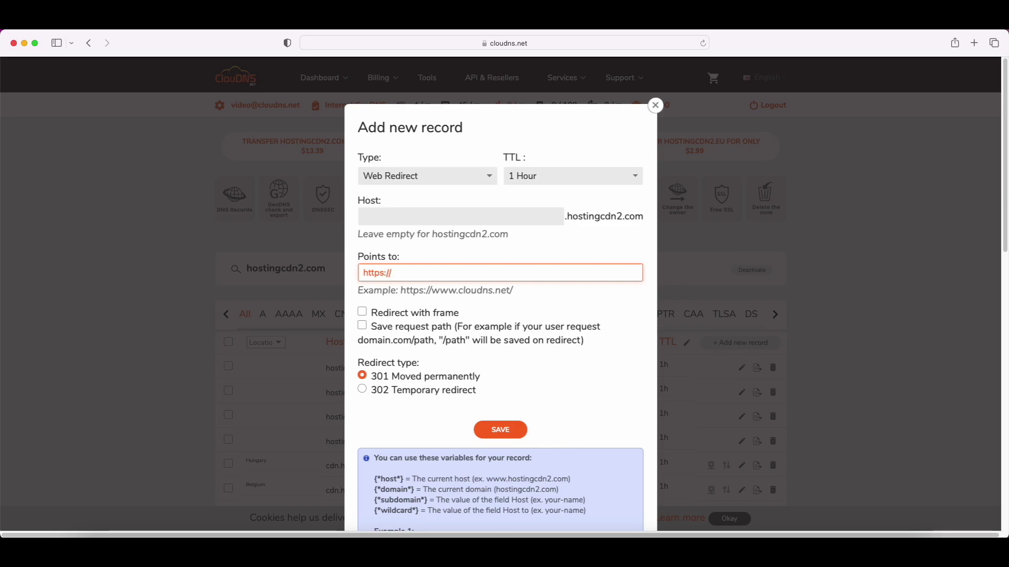
{"action": "type", "text": "www."}
{"action": "type", "text": "hosting"}
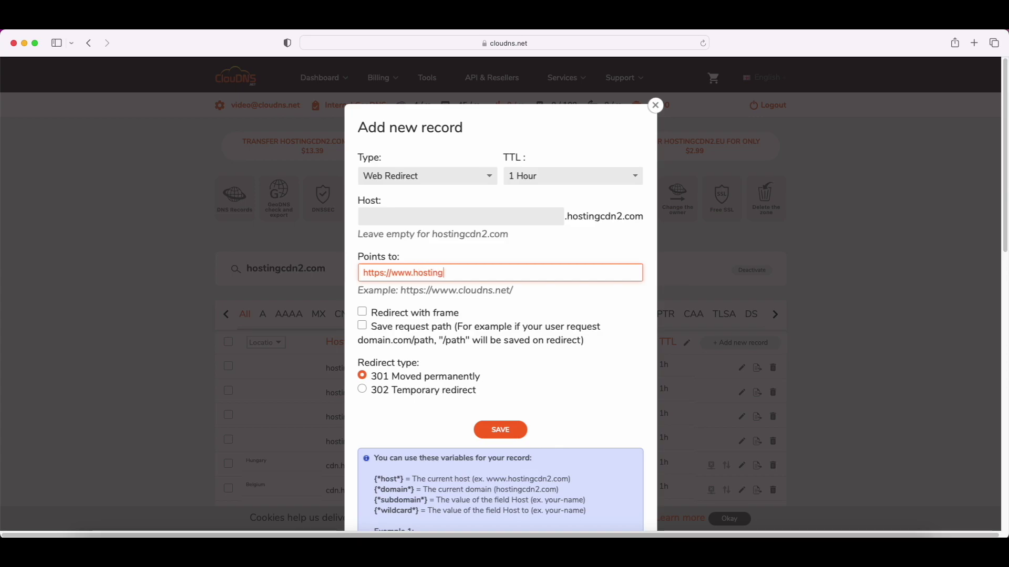
{"action": "type", "text": "cdn2.com"}
{"action": "left_click", "coordinate": [506, 435]}
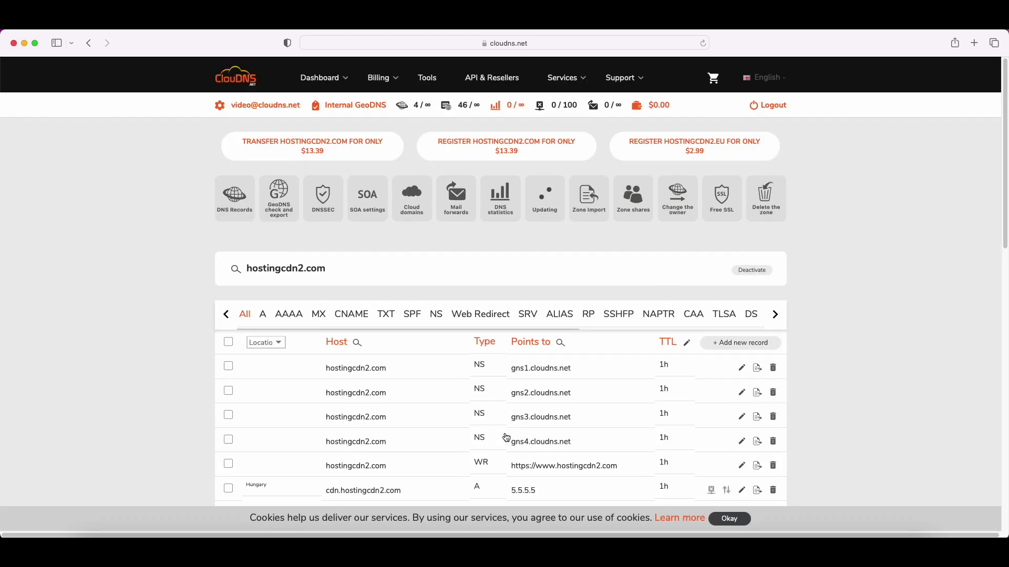
{"action": "scroll", "coordinate": [505, 430], "scroll_direction": "down", "scroll_amount": 5}
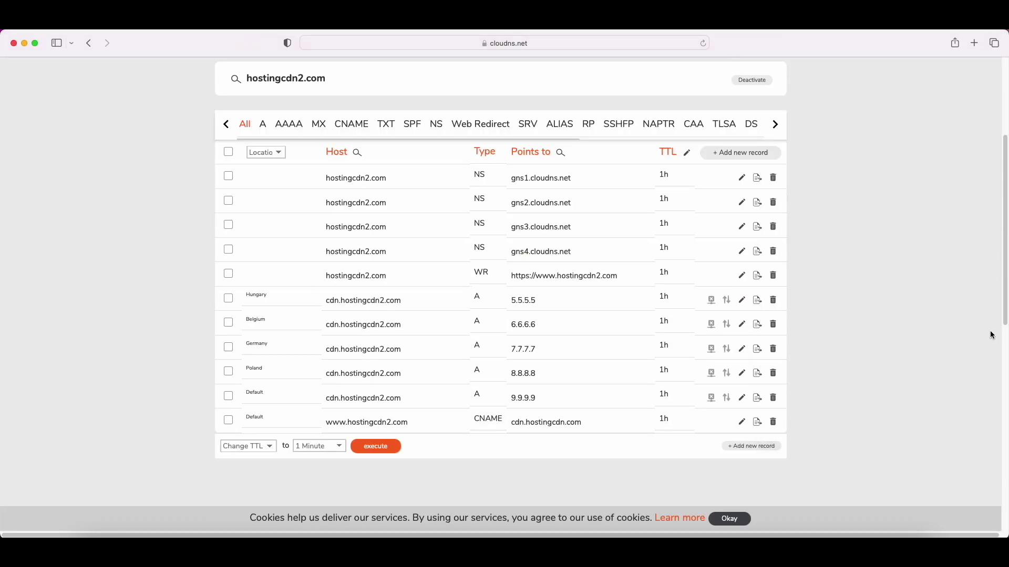